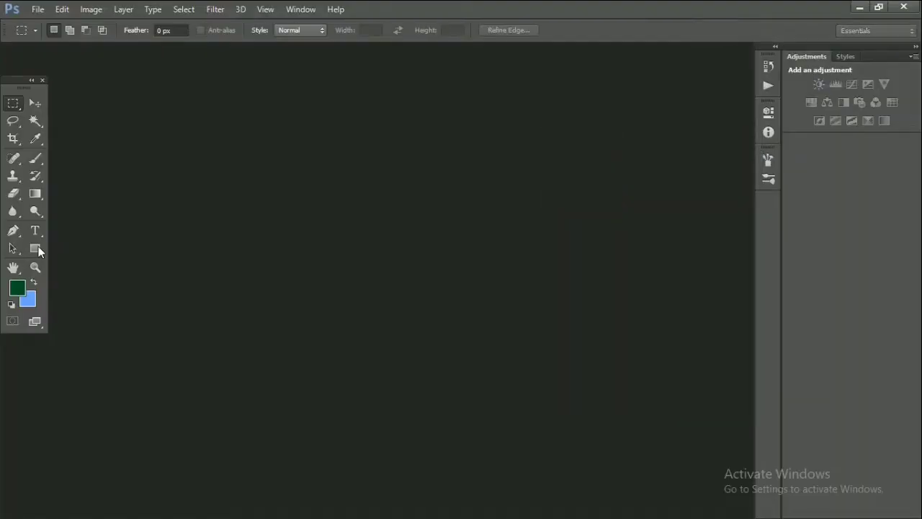
Step: Draw a tall left-side rectangle, group the shapes into Group 1, and resize it to the page height
{"action": "left_click", "coordinate": [35, 248]}
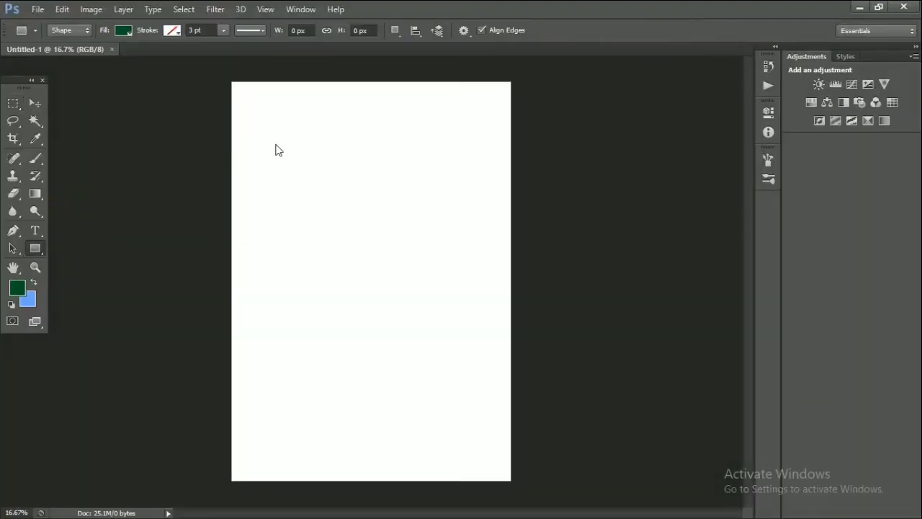
{"action": "left_click_drag", "start_coordinate": [219, 77], "coordinate": [337, 486]}
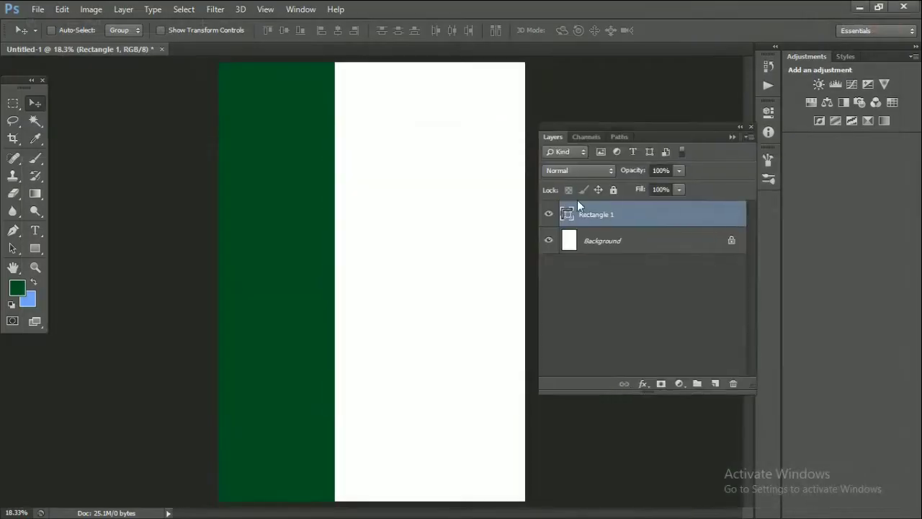
{"action": "left_click", "coordinate": [604, 240], "text": "shift"}
{"action": "key", "text": "ctrl+g"}
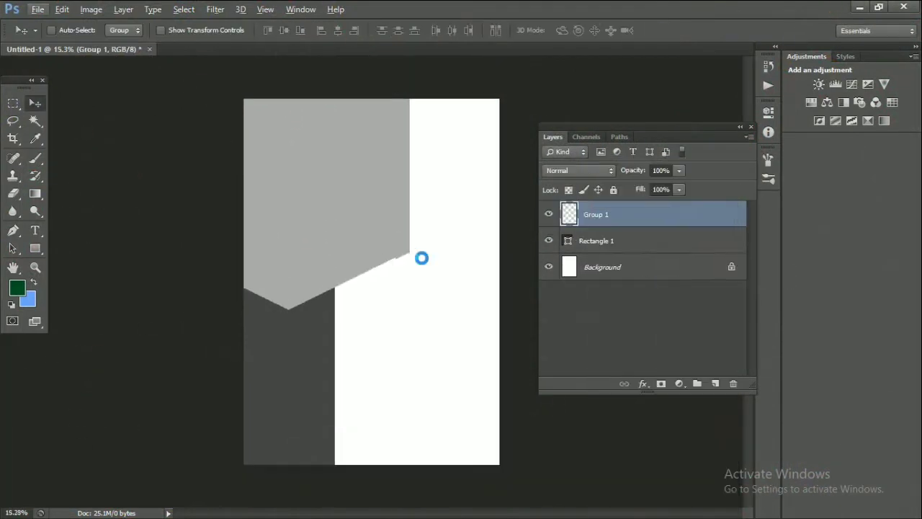
{"action": "key", "text": "ctrl+t"}
{"action": "left_click_drag", "start_coordinate": [339, 185], "coordinate": [244, 72]}
{"action": "left_click_drag", "start_coordinate": [292, 214], "coordinate": [292, 196]}
{"action": "key", "text": "Return"}
{"action": "key", "text": "ctrl+0"}
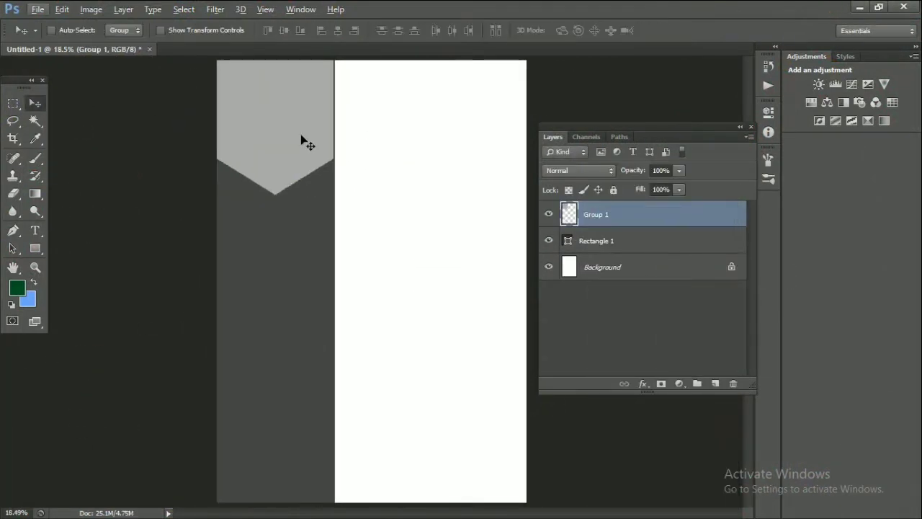
Step: Duplicate the chevron group below Group 1 and fill the copy with dark grey
{"action": "key", "text": "v"}
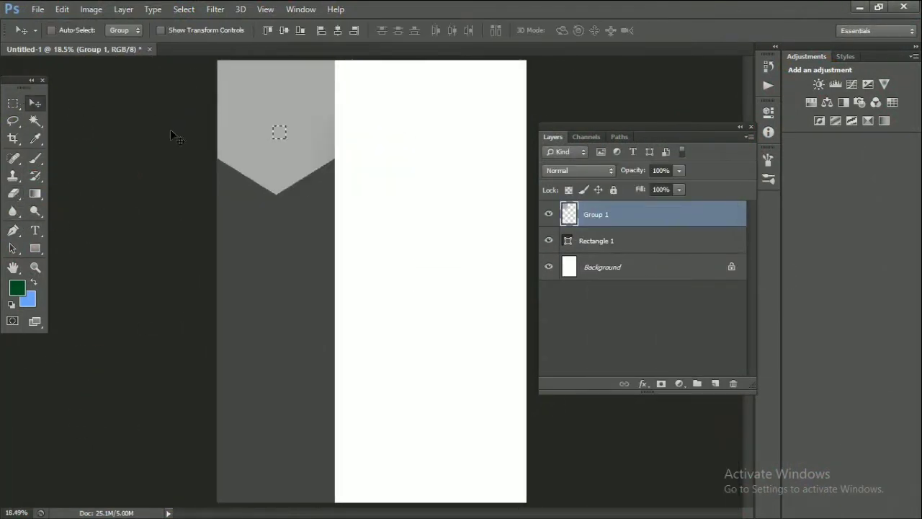
{"action": "left_click_drag", "start_coordinate": [178, 138], "coordinate": [178, 158]}
{"action": "left_click_drag", "start_coordinate": [567, 214], "coordinate": [567, 239]}
{"action": "left_click", "coordinate": [567, 240], "text": "ctrl"}
{"action": "key", "text": "alt+BackSpace"}
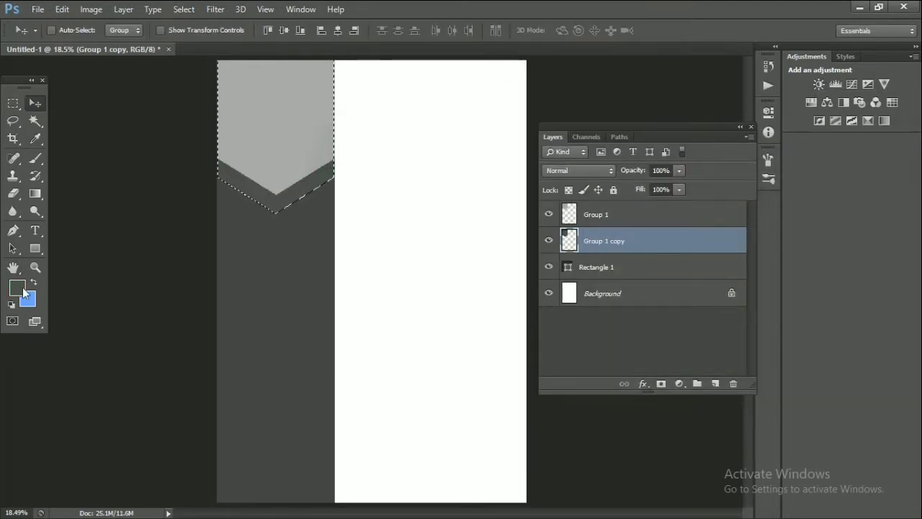
Step: Pick a near-black fill colour and widen the sidebar and chevron layers to the right
{"action": "left_click", "coordinate": [23, 288]}
{"action": "left_click", "coordinate": [591, 339]}
{"action": "left_click", "coordinate": [627, 214], "text": "shift"}
{"action": "key", "text": "ctrl+t"}
{"action": "key", "text": "Return"}
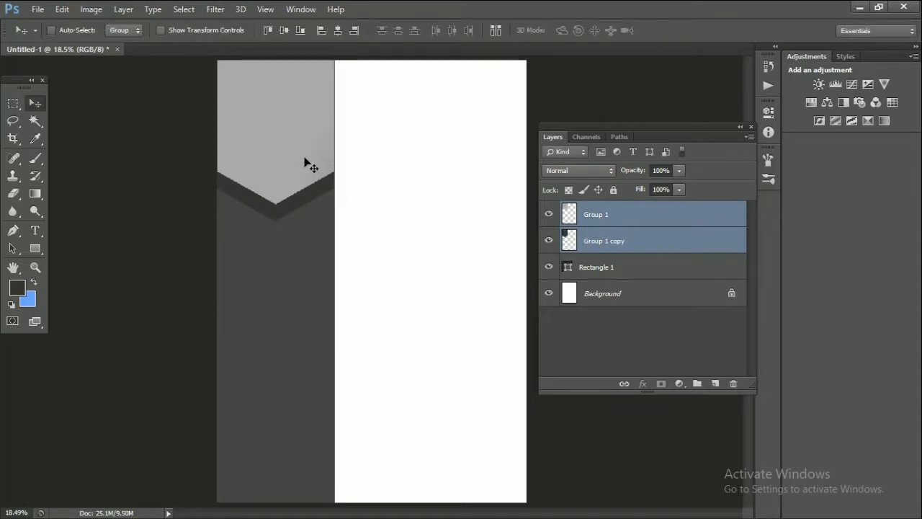
{"action": "left_click", "coordinate": [626, 266], "text": "shift"}
{"action": "key", "text": "ctrl+t"}
{"action": "left_click_drag", "start_coordinate": [335, 242], "coordinate": [353, 222]}
Step: Duplicate Group 1 copy as Group 1 copy 2, align the chevrons, and select the new chevron
{"action": "left_click", "coordinate": [591, 240]}
{"action": "key", "text": "ctrl+j"}
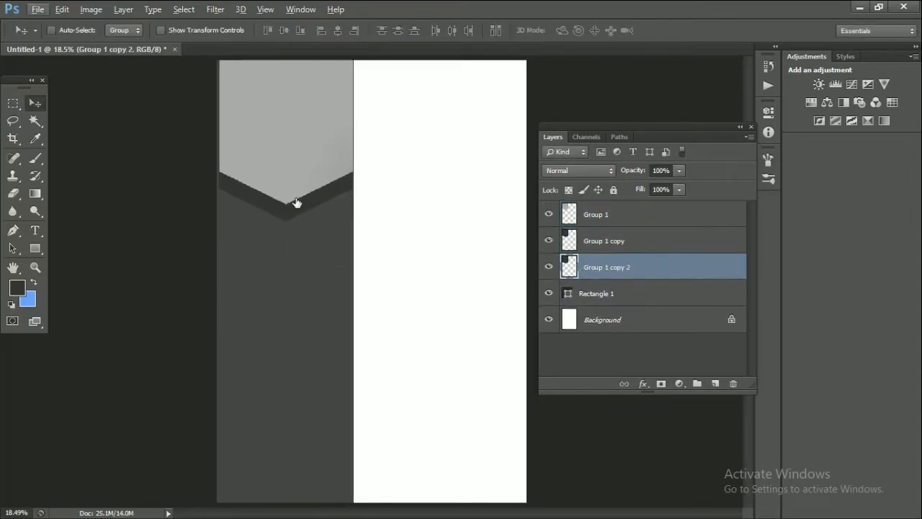
{"action": "left_click", "coordinate": [590, 216], "text": "shift"}
{"action": "left_click_drag", "start_coordinate": [320, 153], "coordinate": [335, 157]}
{"action": "key", "text": "ctrl+t"}
{"action": "key", "text": "Return"}
{"action": "left_click", "coordinate": [569, 266]}
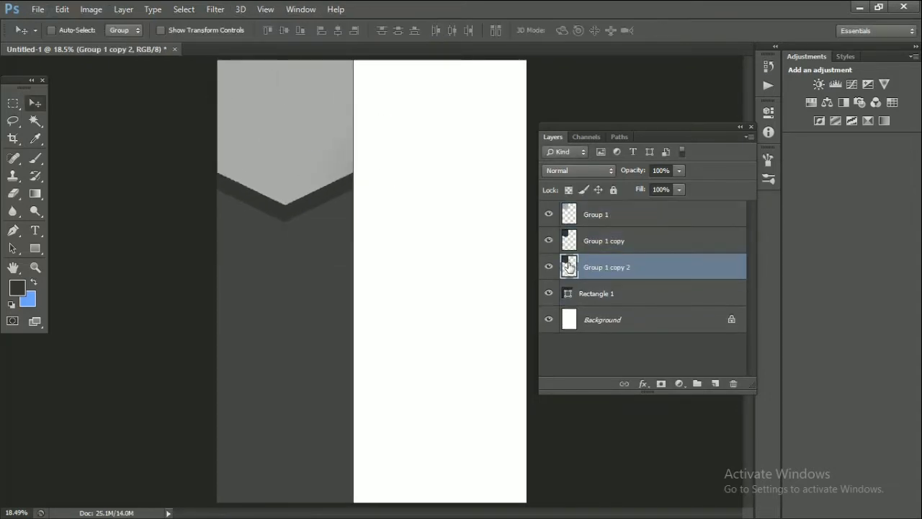
{"action": "left_click", "coordinate": [569, 266], "text": "ctrl"}
Step: Fill the new chevron stripe with bright cyan
{"action": "left_click", "coordinate": [17, 287]}
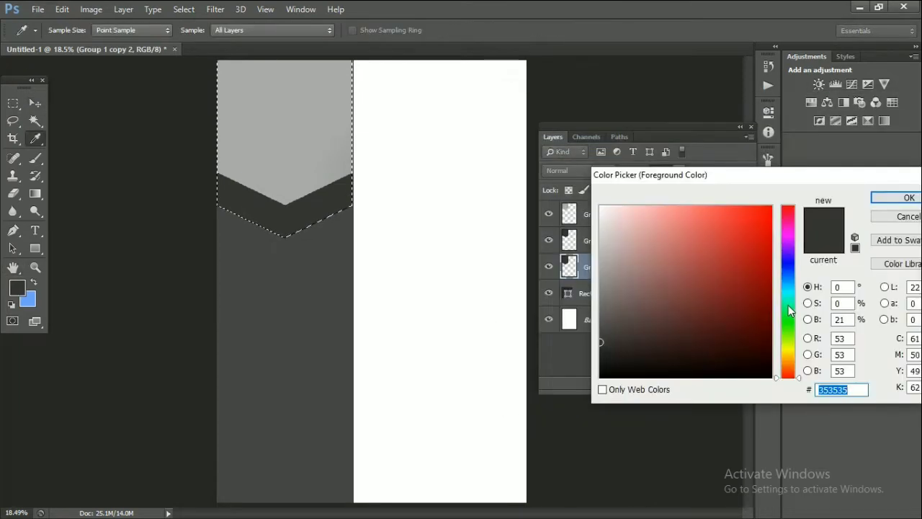
{"action": "left_click", "coordinate": [788, 288]}
{"action": "left_click", "coordinate": [768, 209]}
{"action": "left_click", "coordinate": [907, 196]}
{"action": "key", "text": "alt+BackSpace"}
{"action": "key", "text": "ctrl+d"}
{"action": "key", "text": "ctrl+t"}
{"action": "key", "text": "Return"}
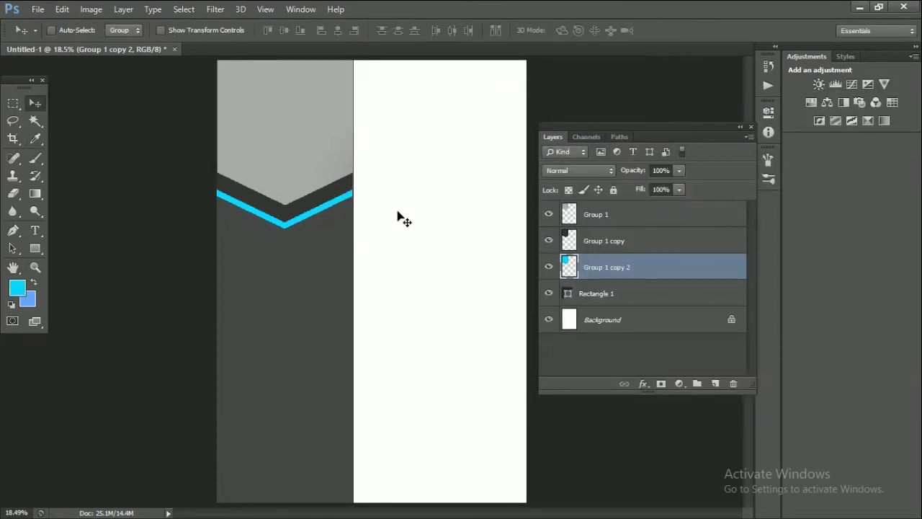
Step: Duplicate the three chevron layers and group the copies into Group 2
{"action": "left_click", "coordinate": [596, 214], "text": "shift"}
{"action": "key", "text": "ctrl+j"}
{"action": "key", "text": "ctrl+g"}
{"action": "key", "text": "ctrl+t"}
Step: Move the flipped chevron to the sidebar bottom and place a 90° rotated chevron copy on the right
{"action": "left_click_drag", "start_coordinate": [321, 288], "coordinate": [319, 448]}
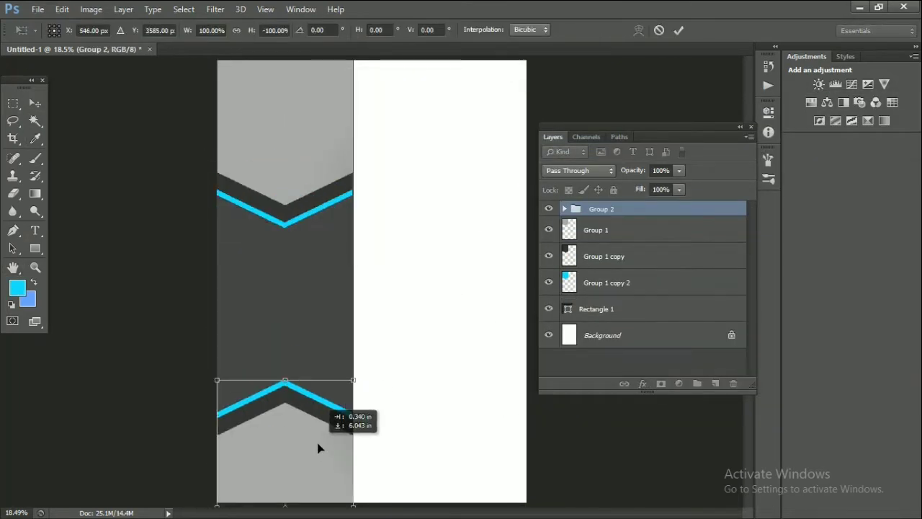
{"action": "key", "text": "Return"}
{"action": "left_click_drag", "start_coordinate": [404, 177], "coordinate": [284, 144]}
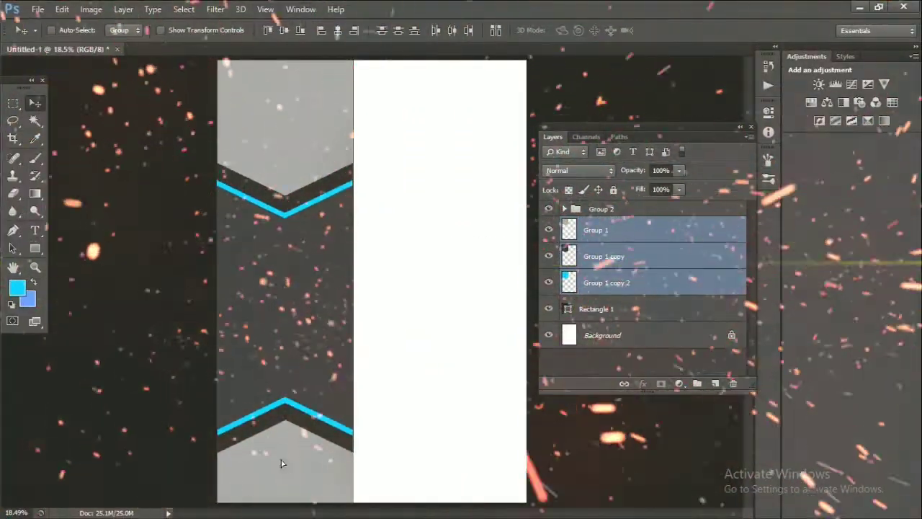
{"action": "right_click", "coordinate": [418, 203]}
{"action": "left_click", "coordinate": [504, 370]}
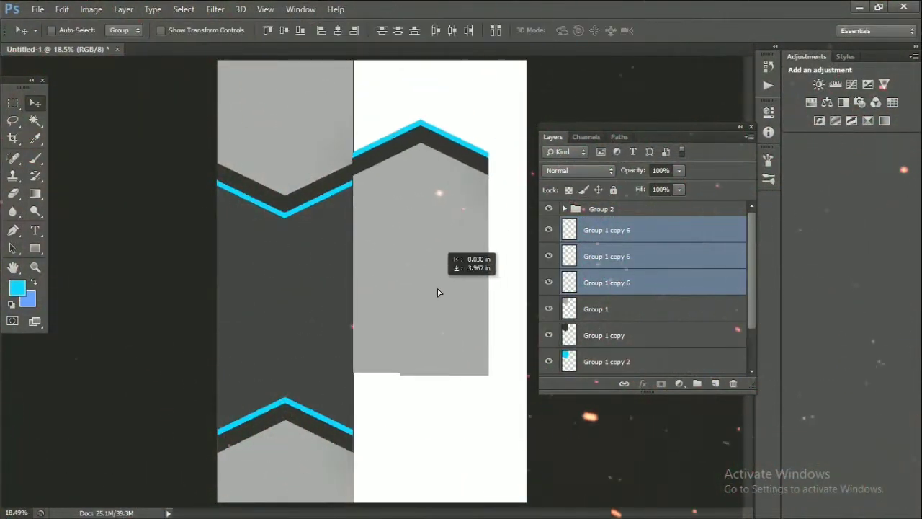
{"action": "left_click_drag", "start_coordinate": [437, 288], "coordinate": [453, 303]}
{"action": "key", "text": "Return"}
Step: Lower the right chevron and stretch the right panel to the page's right edge
{"action": "key", "text": "ctrl+t"}
{"action": "left_click_drag", "start_coordinate": [450, 226], "coordinate": [450, 243]}
{"action": "key", "text": "Return"}
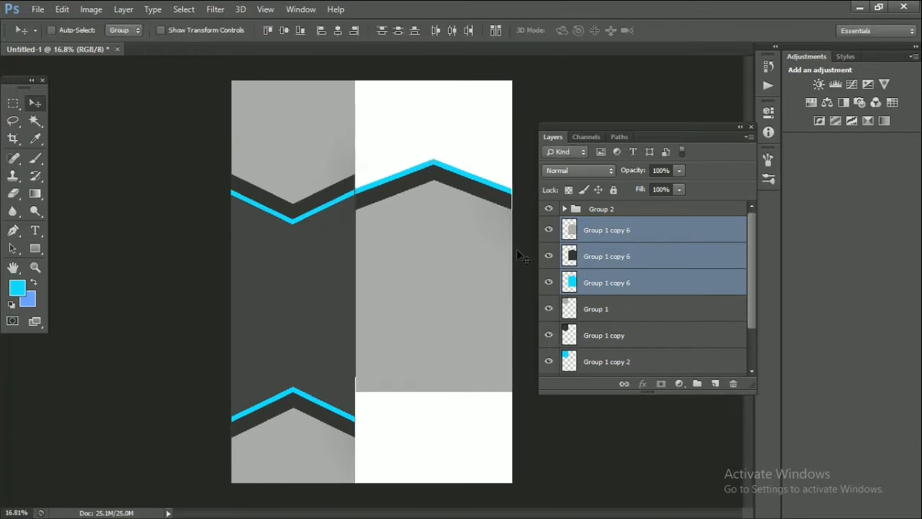
{"action": "right_click", "coordinate": [472, 229]}
{"action": "left_click", "coordinate": [475, 219]}
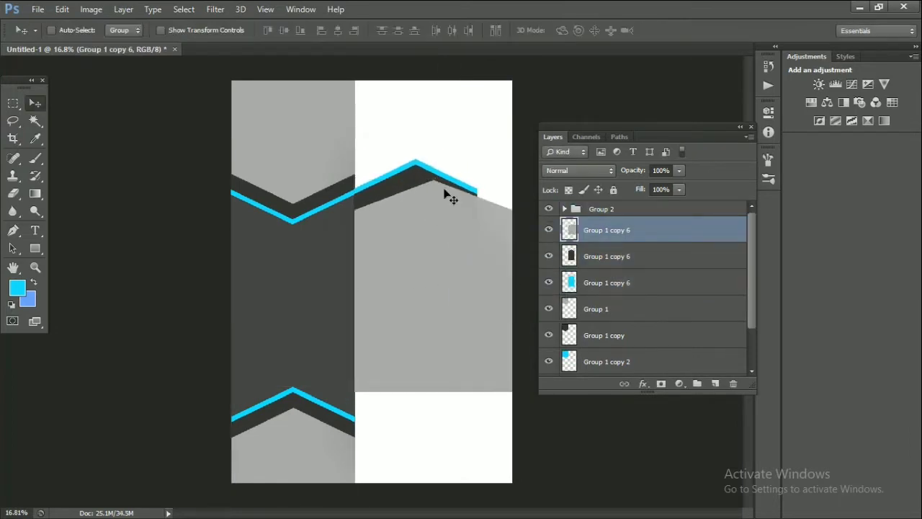
{"action": "key", "text": "ctrl+t"}
{"action": "left_click_drag", "start_coordinate": [479, 275], "coordinate": [519, 280]}
{"action": "left_click_drag", "start_coordinate": [432, 391], "coordinate": [433, 375]}
{"action": "left_click_drag", "start_coordinate": [432, 158], "coordinate": [432, 140]}
{"action": "key", "text": "Return"}
Step: Copy the dark and cyan bands, flip them vertically, and place them at the right panel's bottom
{"action": "scroll", "coordinate": [393, 192], "scroll_direction": "up", "scroll_amount": 3}
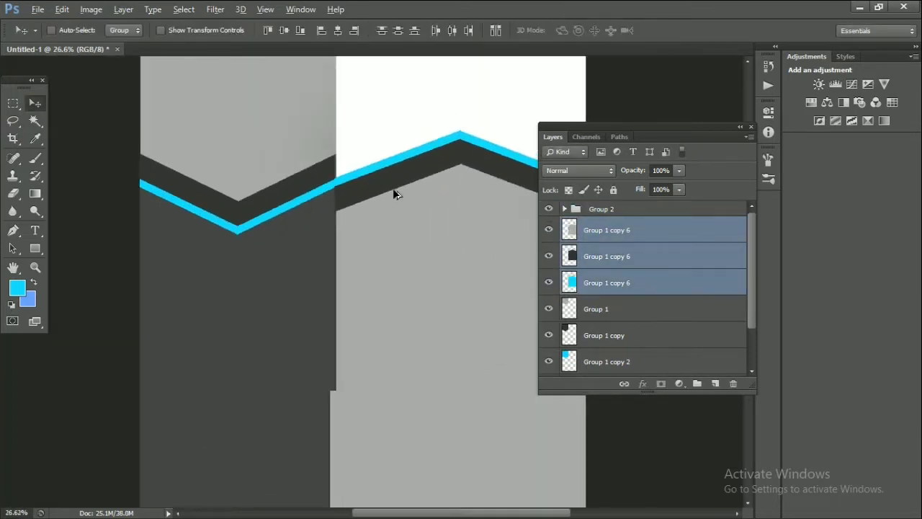
{"action": "scroll", "coordinate": [476, 171], "scroll_direction": "down", "scroll_amount": 2}
{"action": "right_click", "coordinate": [473, 171]}
{"action": "left_click", "coordinate": [479, 193]}
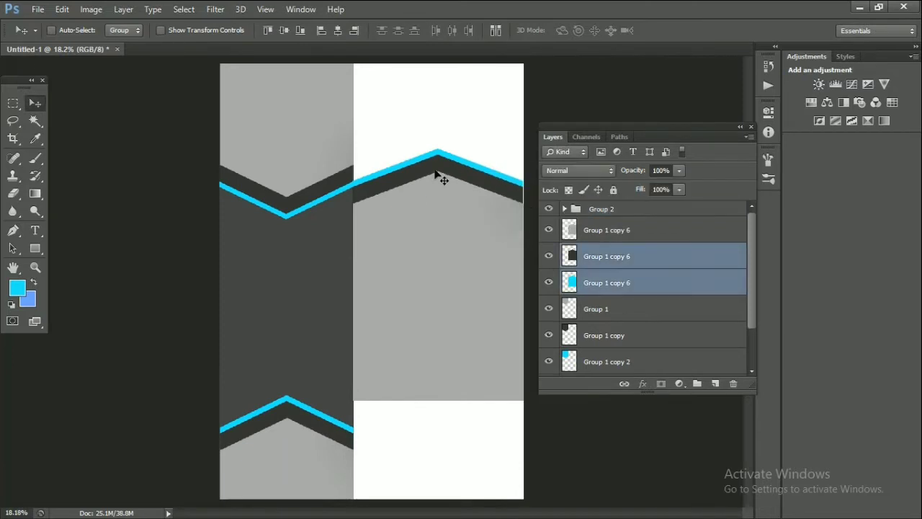
{"action": "left_click_drag", "start_coordinate": [437, 175], "coordinate": [463, 148]}
{"action": "key", "text": "ctrl+t"}
{"action": "mouse_move", "coordinate": [473, 223]}
{"action": "left_mouse_down"}
{"action": "mouse_move", "coordinate": [490, 292]}
{"action": "mouse_move", "coordinate": [465, 264]}
{"action": "left_mouse_up"}
{"action": "key", "text": "Return"}
Step: Duplicate the grey panel piece as Group 1 copy 9 and shift it down slightly
{"action": "scroll", "coordinate": [419, 429], "scroll_direction": "up", "scroll_amount": 1}
{"action": "left_click", "coordinate": [582, 209]}
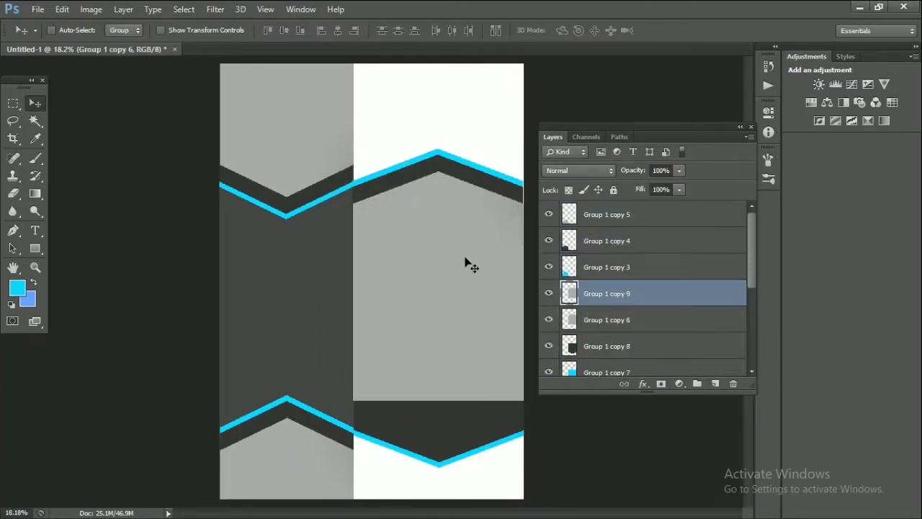
{"action": "key", "text": "ctrl+t"}
{"action": "left_click_drag", "start_coordinate": [487, 358], "coordinate": [504, 376]}
{"action": "key", "text": "Return"}
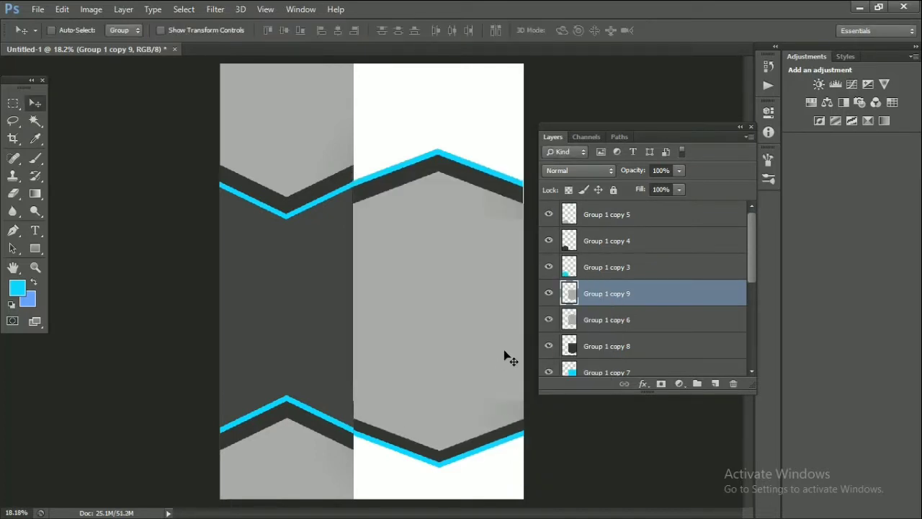
Step: Fill the white Background layer with dark grey
{"action": "scroll", "coordinate": [641, 324], "scroll_direction": "down", "scroll_amount": 5}
{"action": "left_click", "coordinate": [601, 362]}
{"action": "left_click", "coordinate": [16, 287]}
{"action": "left_click", "coordinate": [897, 200]}
{"action": "key", "text": "alt+BackSpace"}
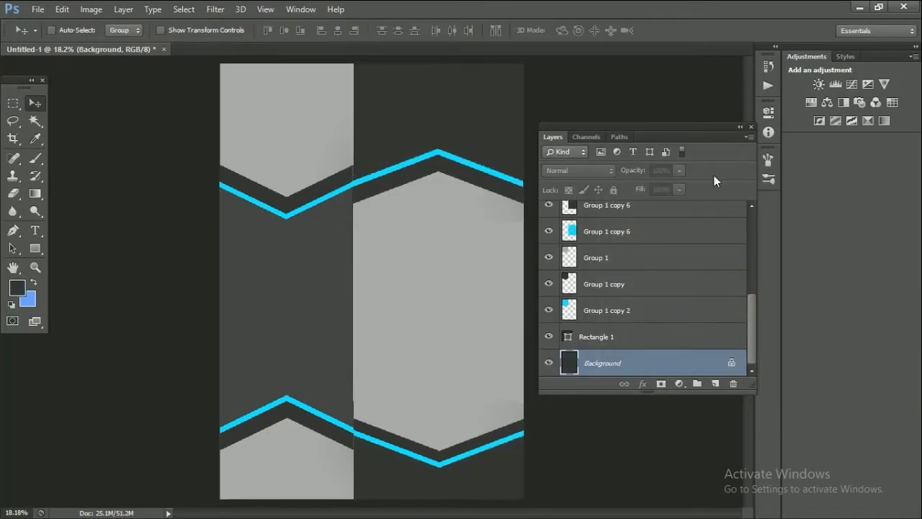
Step: Draw a circle over the left sidebar header with the Ellipse tool and bring it to the top
{"action": "left_click", "coordinate": [740, 127]}
{"action": "scroll", "coordinate": [247, 181], "scroll_direction": "up", "scroll_amount": 2}
{"action": "right_click", "coordinate": [35, 248]}
{"action": "left_click", "coordinate": [72, 272]}
{"action": "left_click_drag", "start_coordinate": [235, 87], "coordinate": [367, 215]}
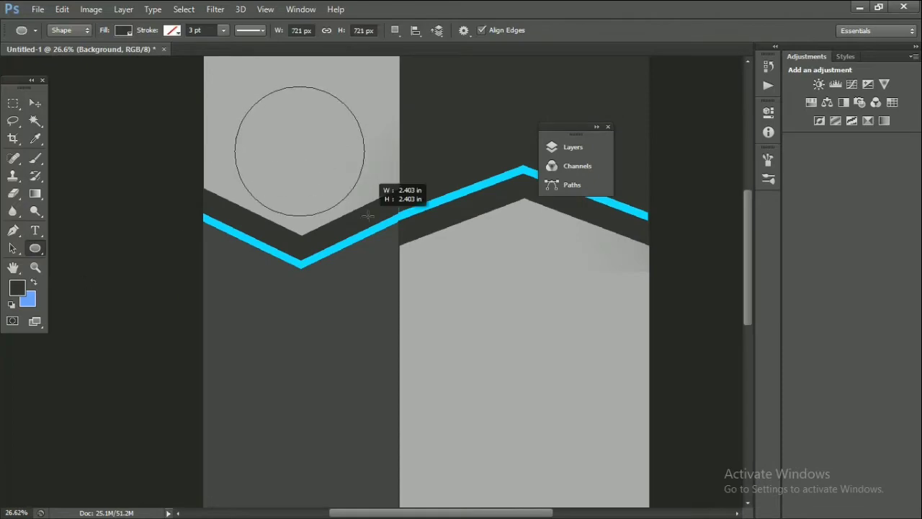
{"action": "left_click", "coordinate": [119, 7]}
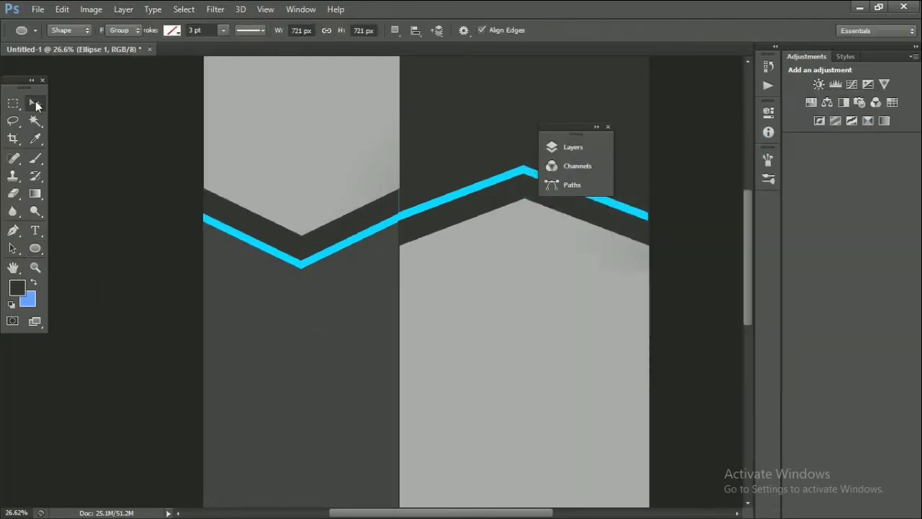
{"action": "key", "text": "v"}
{"action": "mouse_move", "coordinate": [576, 127]}
{"action": "left_mouse_down"}
{"action": "mouse_move", "coordinate": [787, 158]}
{"action": "mouse_move", "coordinate": [835, 137]}
{"action": "left_mouse_up"}
{"action": "key", "text": "ctrl+shift+bracketright"}
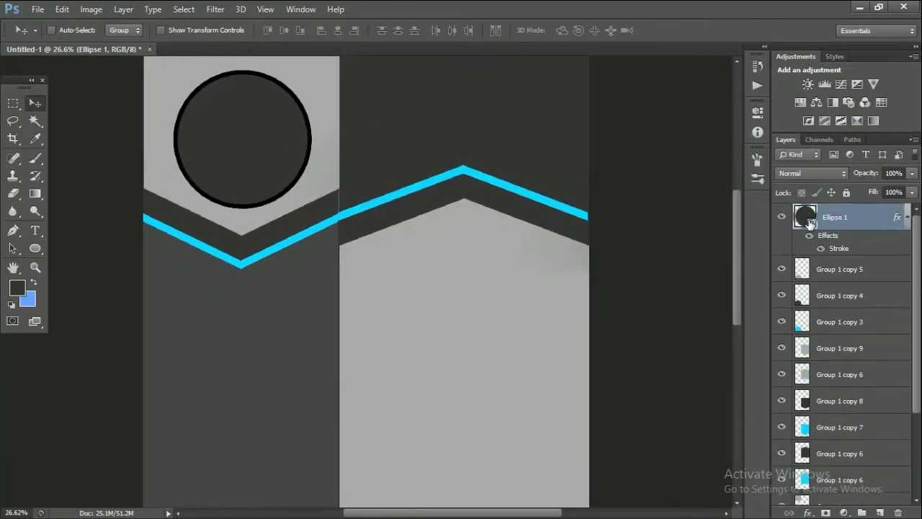
Step: Add a gradient overlay to the circle and set its stops to grey shades
{"action": "double_click", "coordinate": [826, 249]}
{"action": "left_click", "coordinate": [545, 273]}
{"action": "left_click", "coordinate": [713, 156]}
{"action": "double_click", "coordinate": [629, 290]}
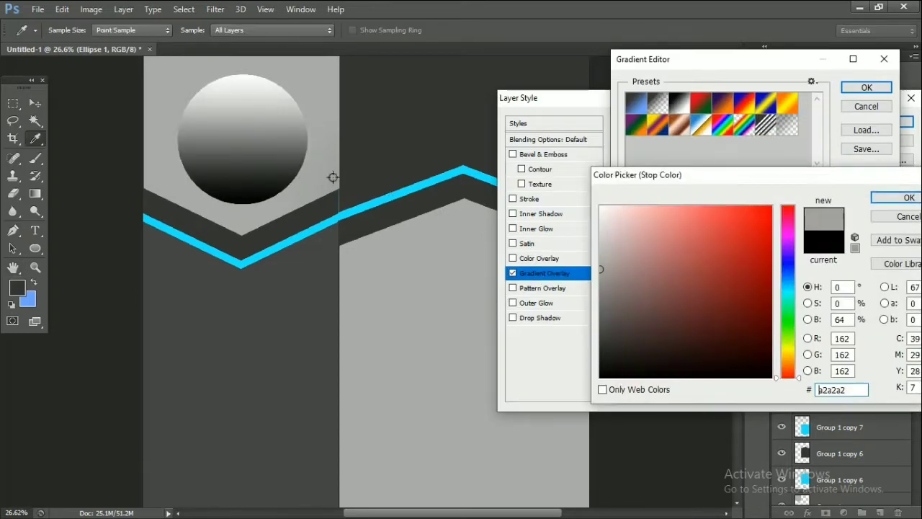
{"action": "left_click", "coordinate": [897, 199]}
{"action": "double_click", "coordinate": [879, 290]}
{"action": "left_click", "coordinate": [600, 281]}
{"action": "key", "text": "Return"}
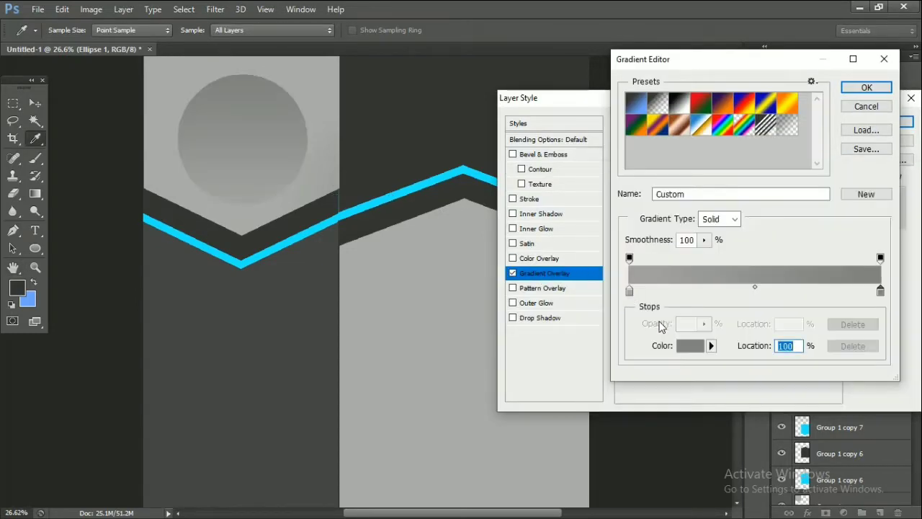
{"action": "left_click", "coordinate": [690, 345]}
{"action": "left_click", "coordinate": [909, 197]}
{"action": "double_click", "coordinate": [664, 299]}
{"action": "left_click", "coordinate": [618, 251]}
{"action": "key", "text": "Return"}
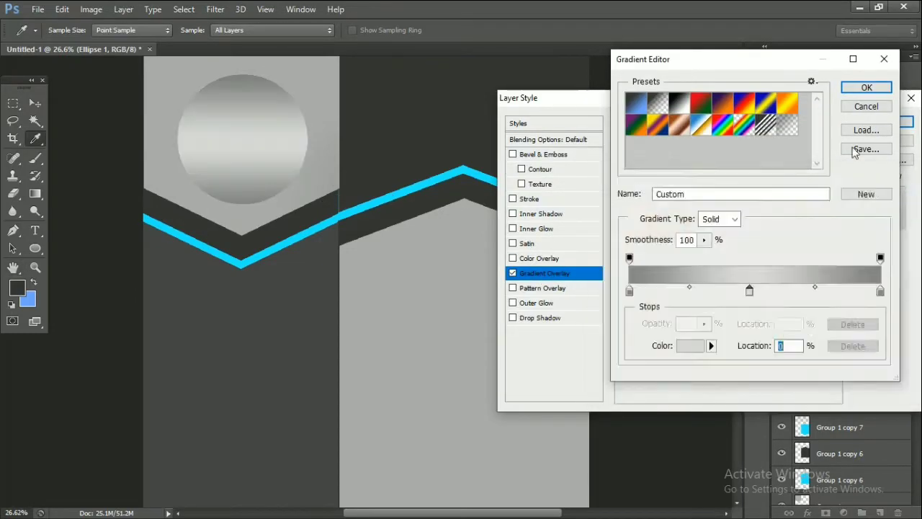
Step: Make the gradient radial with a light grey dfdfdf stop, then enable outer glow and drop shadow
{"action": "left_click", "coordinate": [866, 87]}
{"action": "left_click_drag", "start_coordinate": [717, 190], "coordinate": [724, 216]}
{"action": "left_click", "coordinate": [713, 174]}
{"action": "double_click", "coordinate": [879, 290]}
{"action": "left_click", "coordinate": [909, 198]}
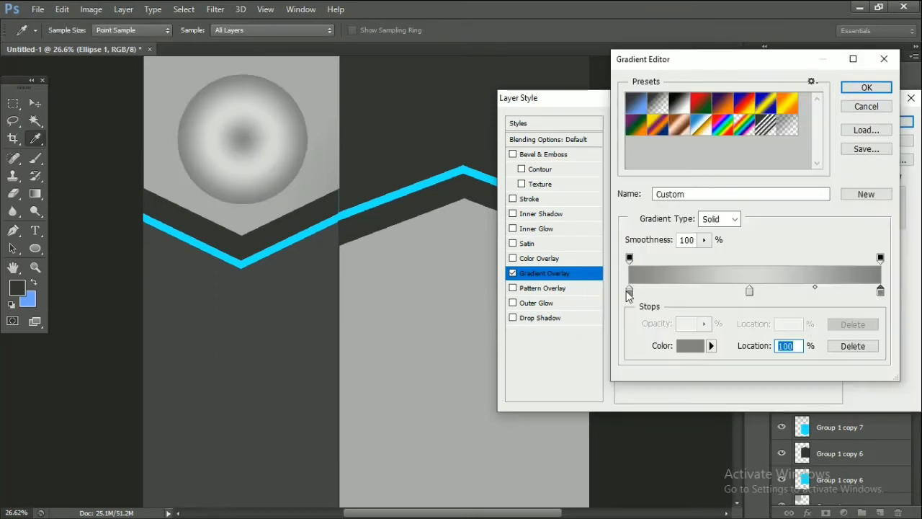
{"action": "double_click", "coordinate": [629, 291]}
{"action": "key", "text": "Return"}
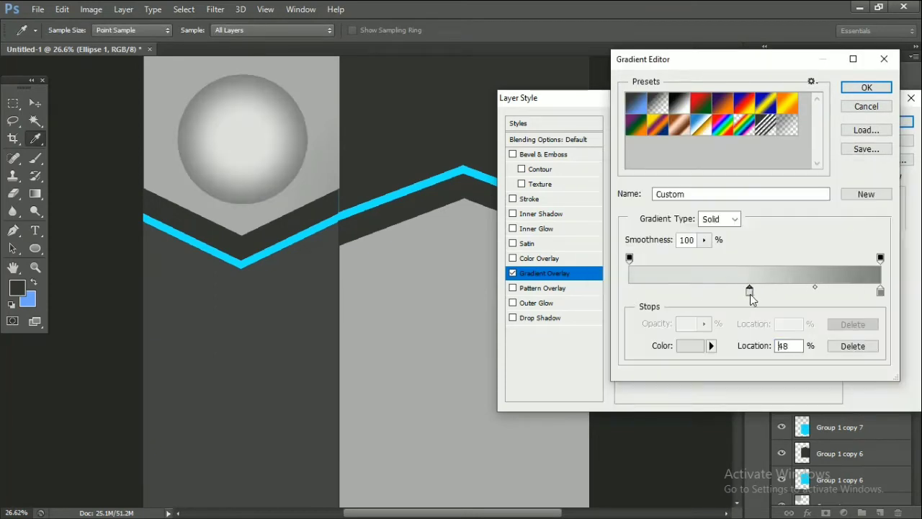
{"action": "mouse_move", "coordinate": [754, 286]}
{"action": "left_mouse_down"}
{"action": "mouse_move", "coordinate": [812, 288]}
{"action": "mouse_move", "coordinate": [755, 286]}
{"action": "left_mouse_up"}
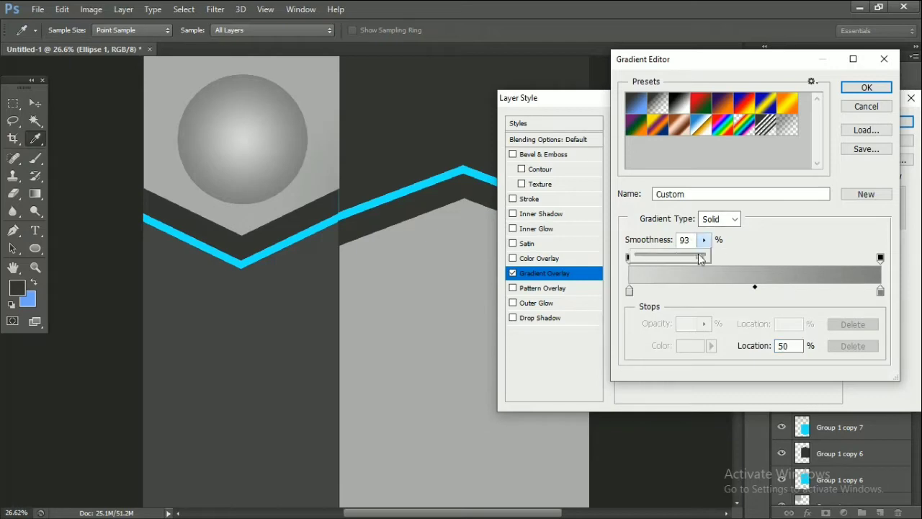
{"action": "left_click", "coordinate": [866, 88]}
{"action": "left_click", "coordinate": [537, 302]}
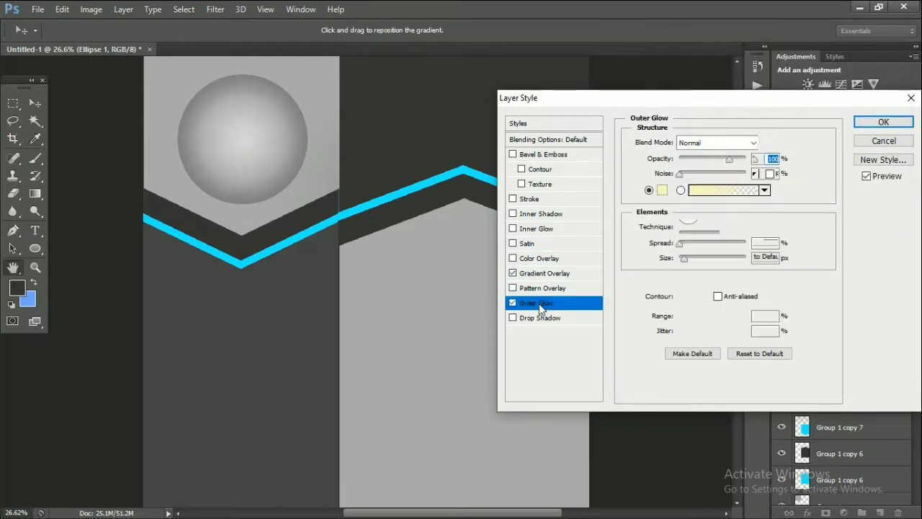
{"action": "left_click", "coordinate": [512, 318]}
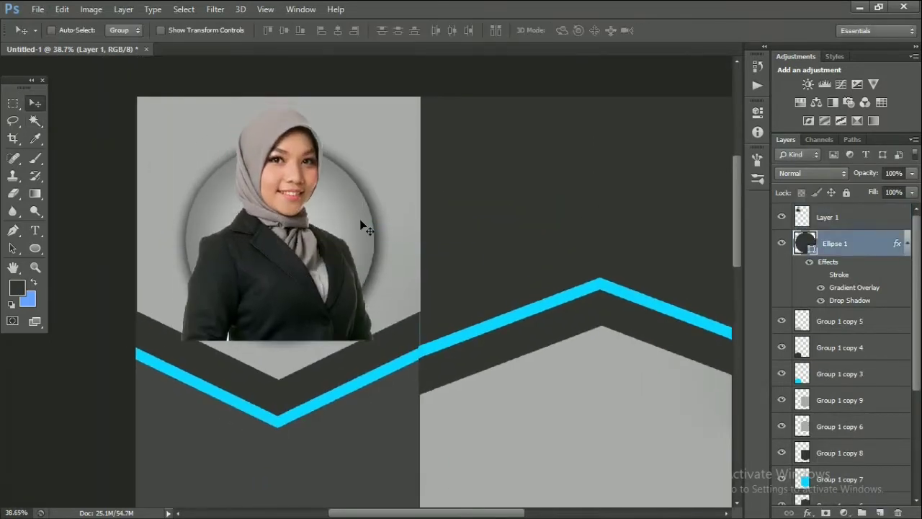
Step: Erase the portrait photo outside the inverted circle selection using a soft round brush
{"action": "left_click", "coordinate": [804, 243], "text": "ctrl"}
{"action": "left_click", "coordinate": [828, 216]}
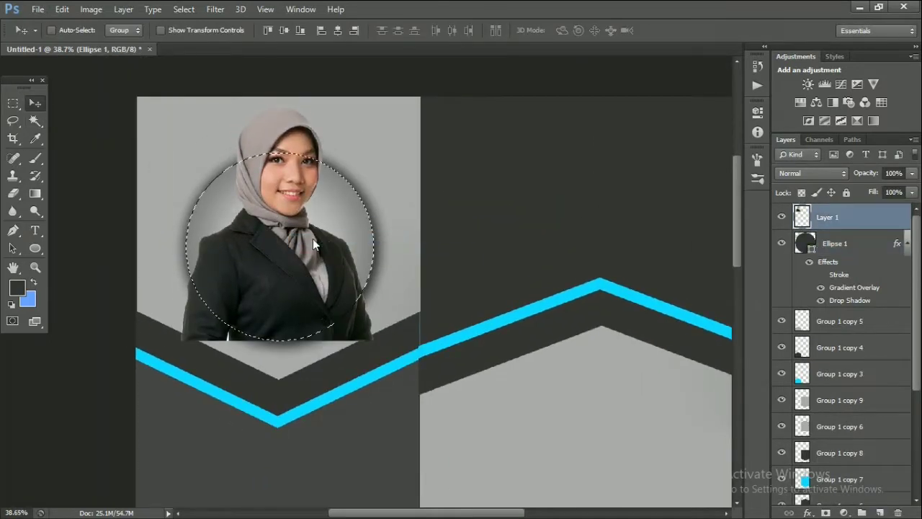
{"action": "key", "text": "ctrl+shift+i"}
{"action": "key", "text": "e"}
{"action": "left_click_drag", "start_coordinate": [194, 317], "coordinate": [375, 334]}
{"action": "left_click", "coordinate": [57, 31]}
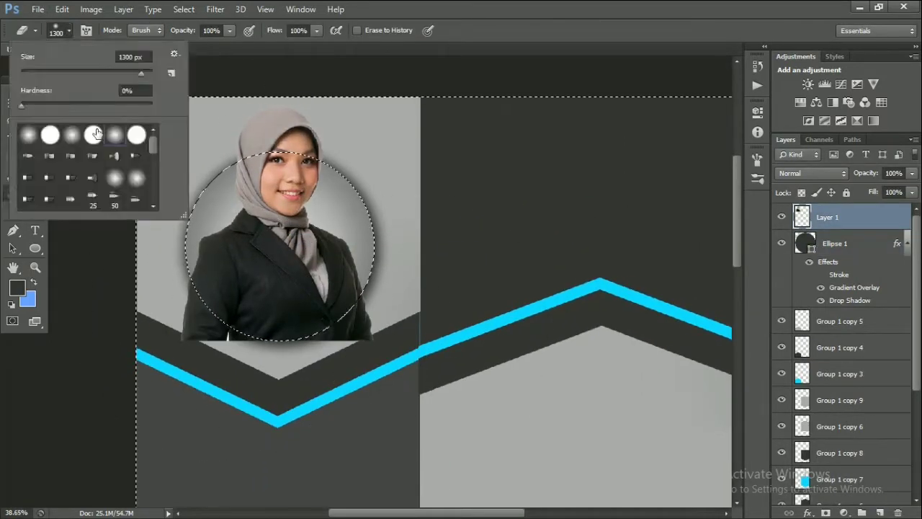
{"action": "left_click", "coordinate": [34, 103]}
{"action": "key", "text": "ctrl+minus"}
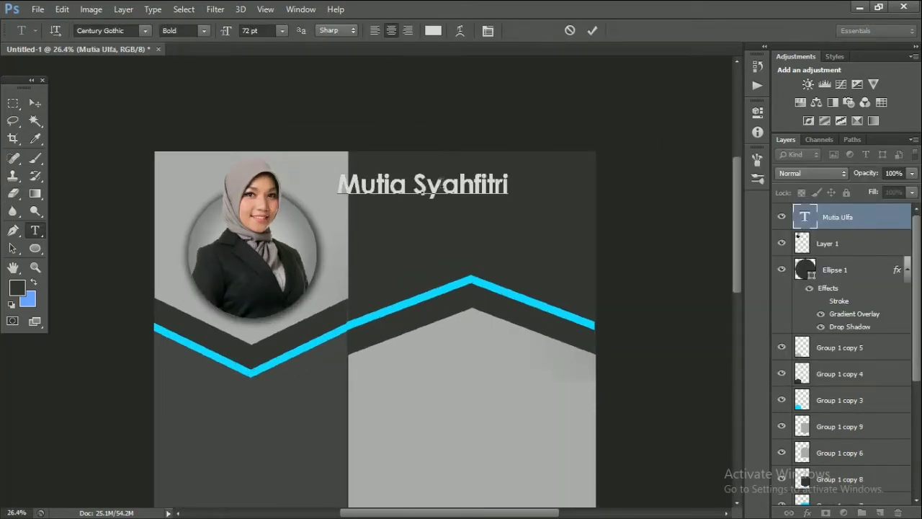
Step: Commit the name heading and set the surname to Regular weight
{"action": "key", "text": "ctrl+Return"}
{"action": "key", "text": "ctrl+t"}
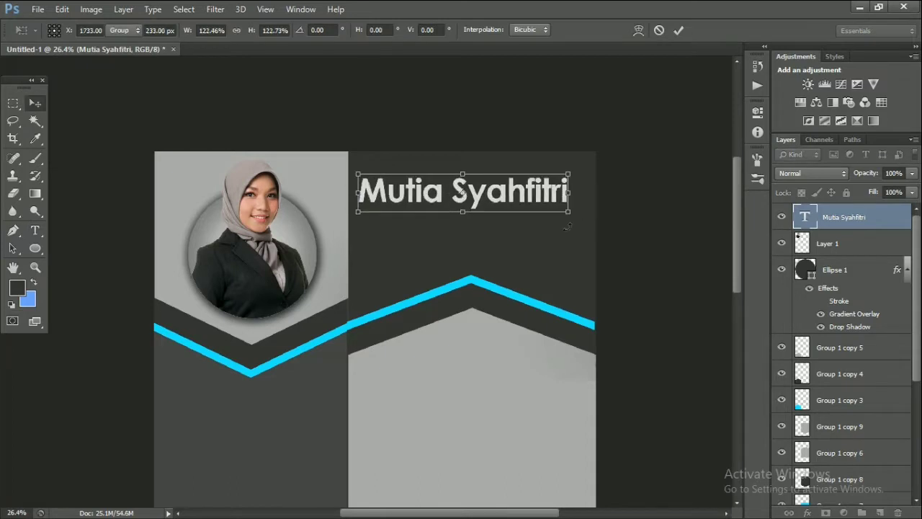
{"action": "left_click", "coordinate": [185, 30]}
{"action": "left_click", "coordinate": [187, 53]}
{"action": "left_click", "coordinate": [722, 202]}
{"action": "key", "text": "ctrl+Return"}
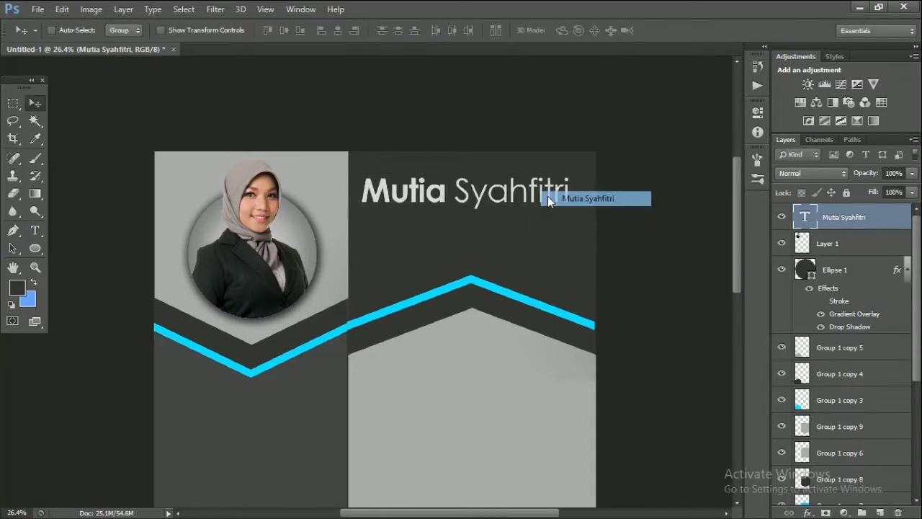
Step: Duplicate the name text below it and retype it as 'Sistem Informasi'
{"action": "left_click_drag", "start_coordinate": [549, 202], "coordinate": [549, 229]}
{"action": "type", "text": "Sistem Informasi"}
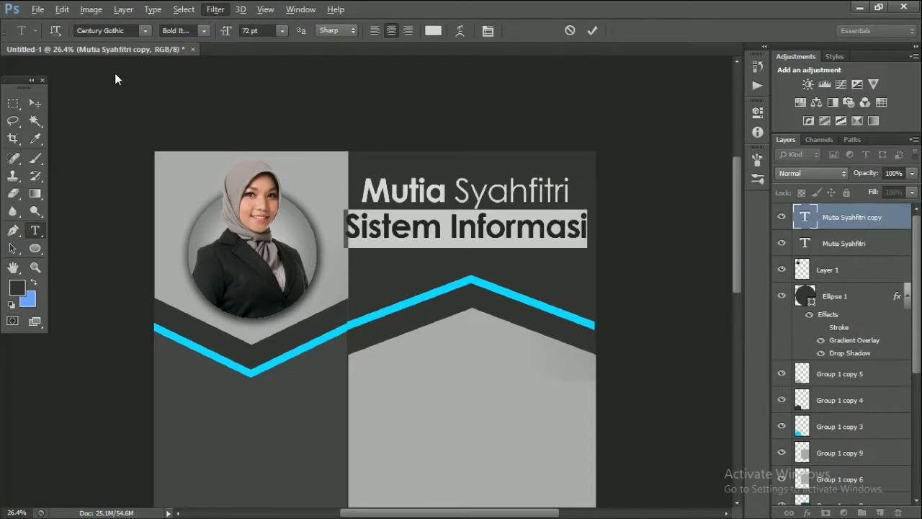
{"action": "key", "text": "ctrl+Return"}
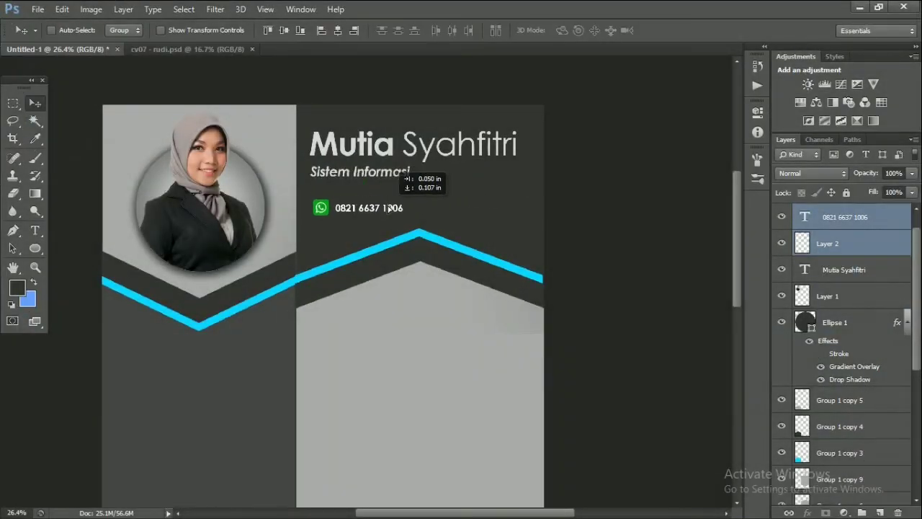
Step: Type the e-mail address line beside the Gmail icon under the phone number
{"action": "scroll", "coordinate": [389, 207], "scroll_direction": "up", "scroll_amount": 3}
{"action": "type", "text": "082"}
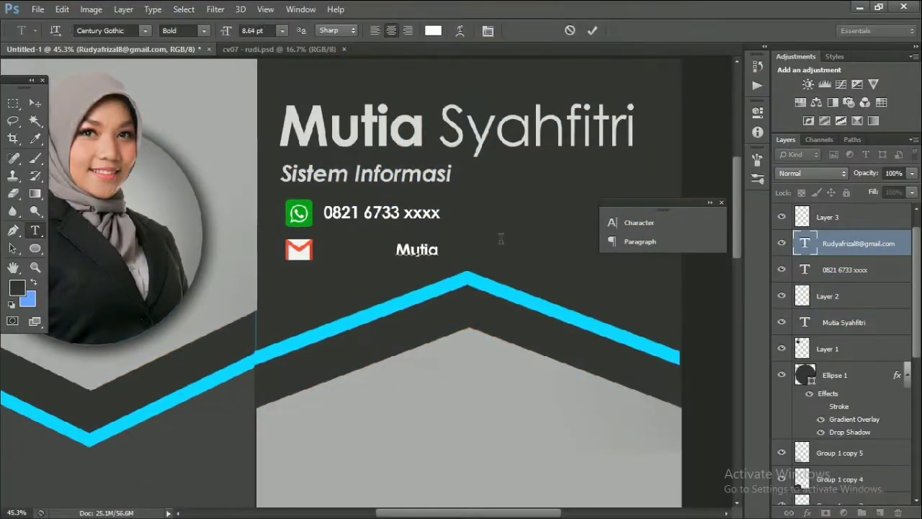
{"action": "type", "text": "mail.com"}
{"action": "key", "text": "ctrl+Return"}
{"action": "key", "text": "v"}
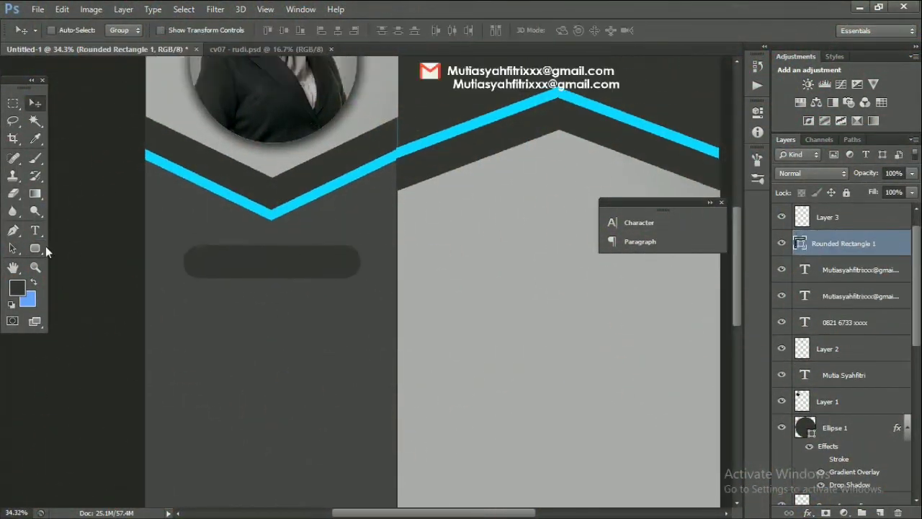
Step: Type 'Personal Information' on the bar and add the details labels and values beneath it
{"action": "key", "text": "t"}
{"action": "left_click", "coordinate": [152, 303]}
{"action": "type", "text": "Information"}
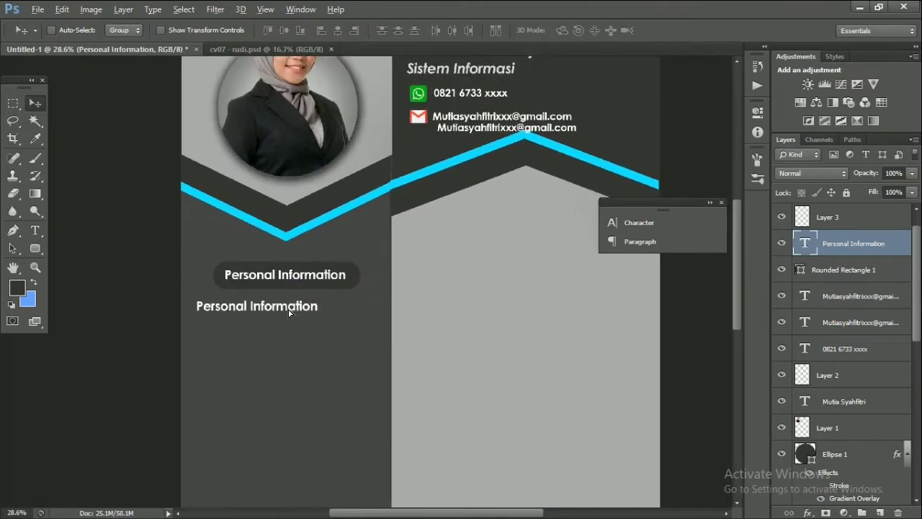
{"action": "double_click", "coordinate": [289, 308]}
{"action": "type", "text": "Jenia"}
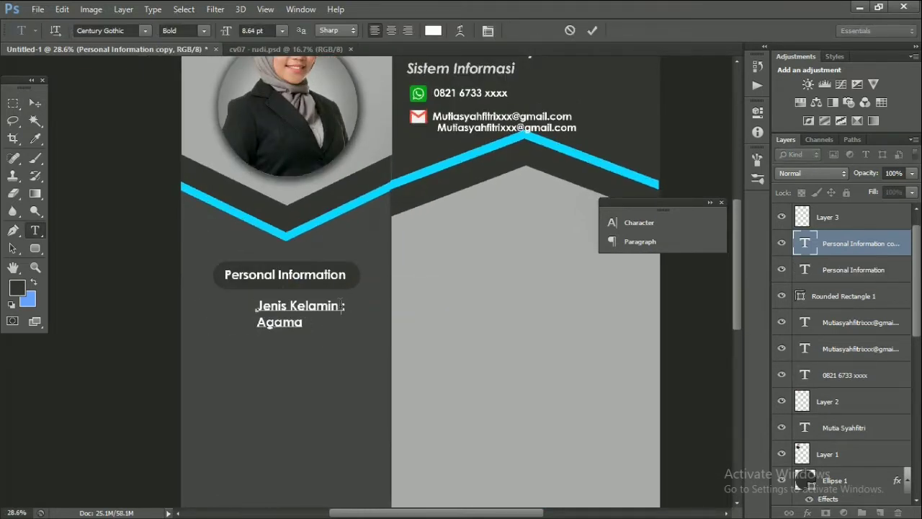
{"action": "scroll", "coordinate": [322, 339], "scroll_direction": "up", "scroll_amount": 2}
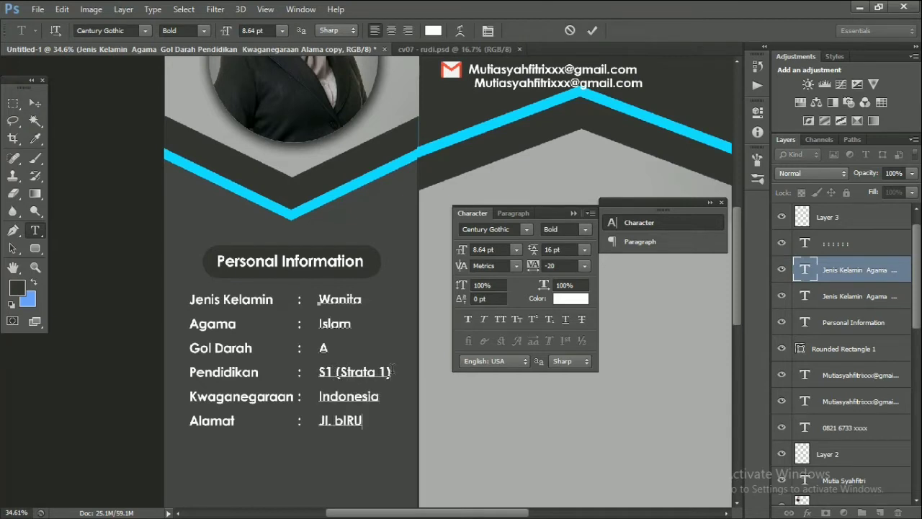
{"action": "type", "text": "Biru kota xxx"}
{"action": "key", "text": "ctrl+Return"}
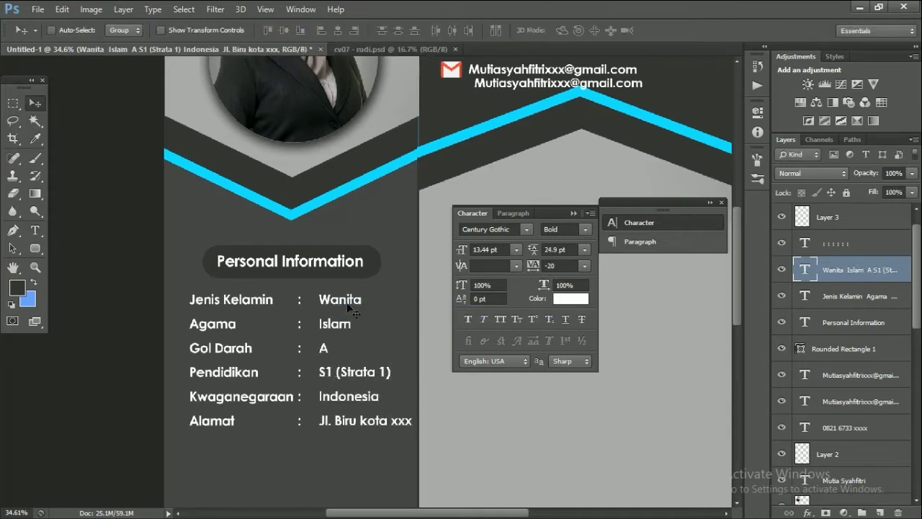
Step: Select the information block's layers and move the block up under the zigzag
{"action": "scroll", "coordinate": [340, 298], "scroll_direction": "down", "scroll_amount": 1}
{"action": "right_click", "coordinate": [286, 238]}
{"action": "left_click", "coordinate": [309, 237]}
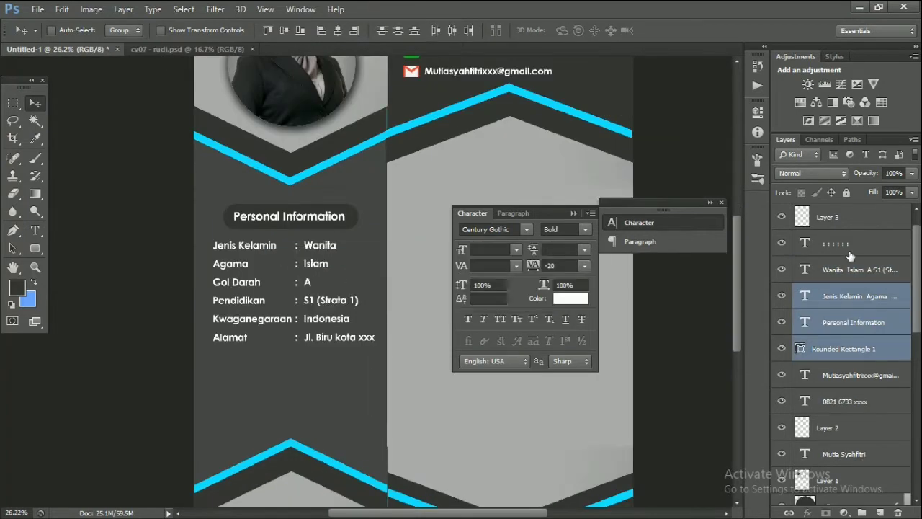
{"action": "left_click_drag", "start_coordinate": [324, 208], "coordinate": [324, 215]}
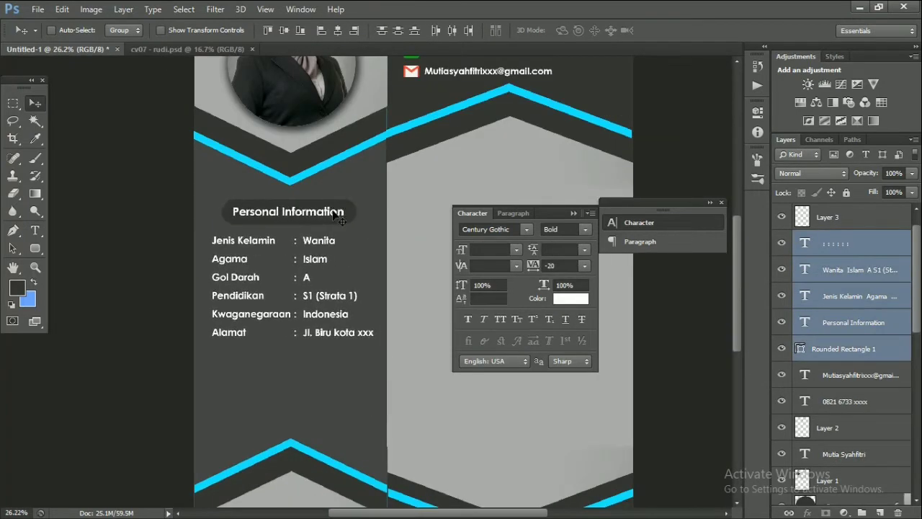
Step: Copy the Personal Information button into the right panel and relabel it 'Pendidikan Formal'
{"action": "type", "text": "Softskill"}
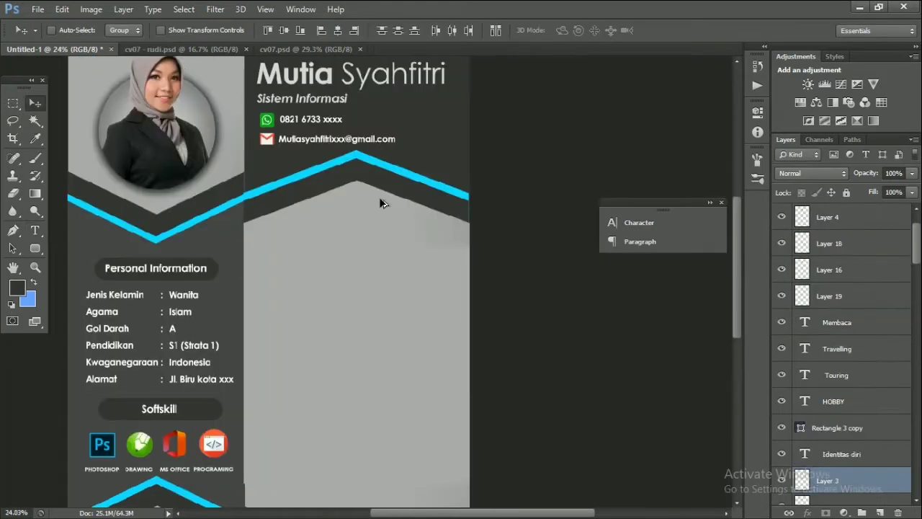
{"action": "right_click", "coordinate": [159, 231]}
{"action": "left_click", "coordinate": [216, 242]}
{"action": "left_click_drag", "start_coordinate": [121, 238], "coordinate": [362, 195]}
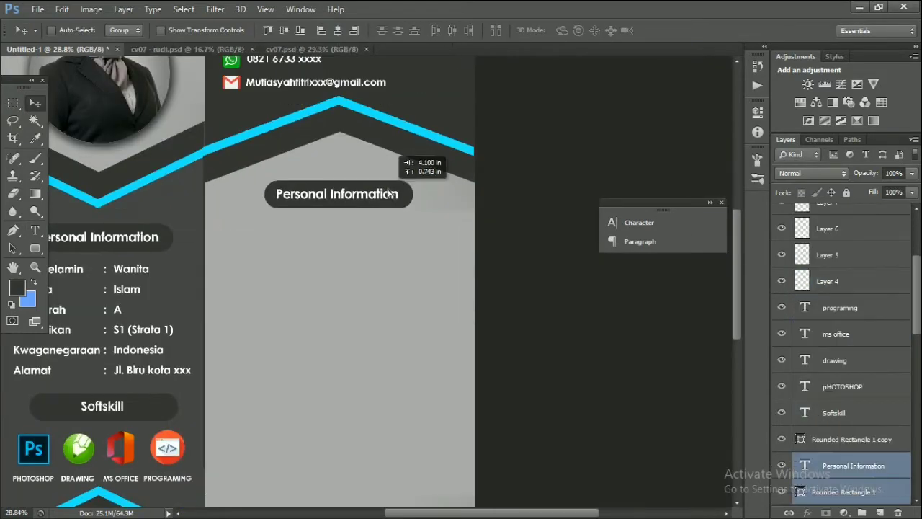
{"action": "double_click", "coordinate": [361, 195]}
{"action": "type", "text": "Pendidikan Formal"}
{"action": "key", "text": "ctrl+Return"}
{"action": "key", "text": "v"}
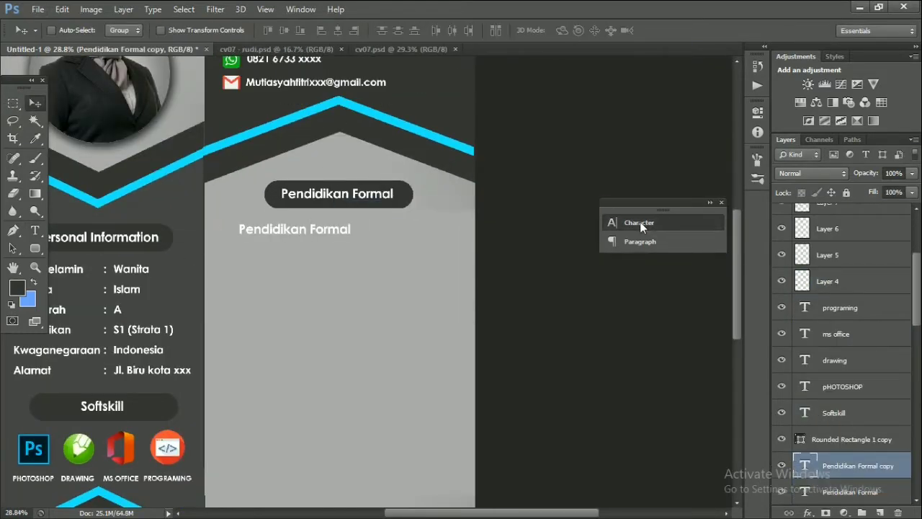
Step: Add the year text '2001 - 2007' below the Pendidikan Formal heading
{"action": "left_click", "coordinate": [639, 222]}
{"action": "key", "text": "t"}
{"action": "triple_click", "coordinate": [315, 228]}
{"action": "type", "text": "2001 - 200"}
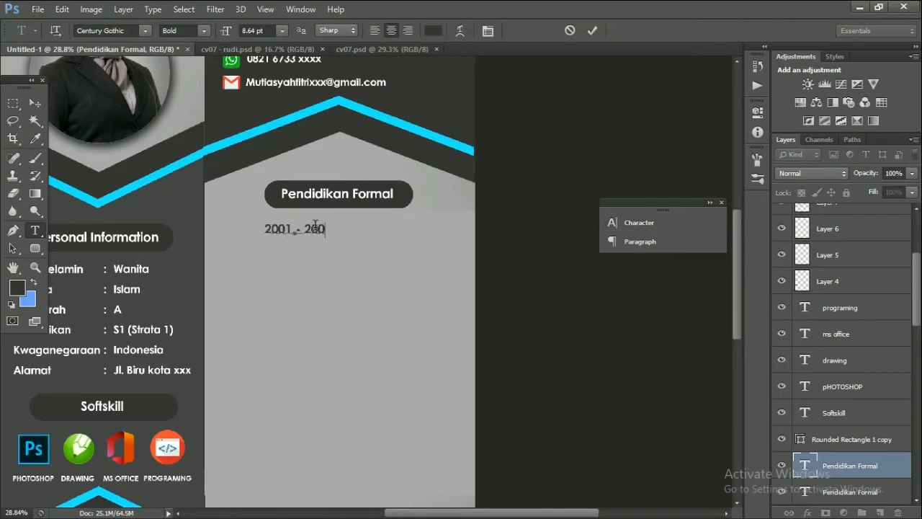
{"action": "type", "text": "7"}
{"action": "key", "text": "ctrl+Return"}
Step: Add the school name 'SD Negeri X Kota' to the right of the years
{"action": "left_click_drag", "start_coordinate": [316, 228], "coordinate": [431, 230]}
{"action": "scroll", "coordinate": [431, 231], "scroll_direction": "up", "scroll_amount": 2}
{"action": "type", "text": "SD Negeri"}
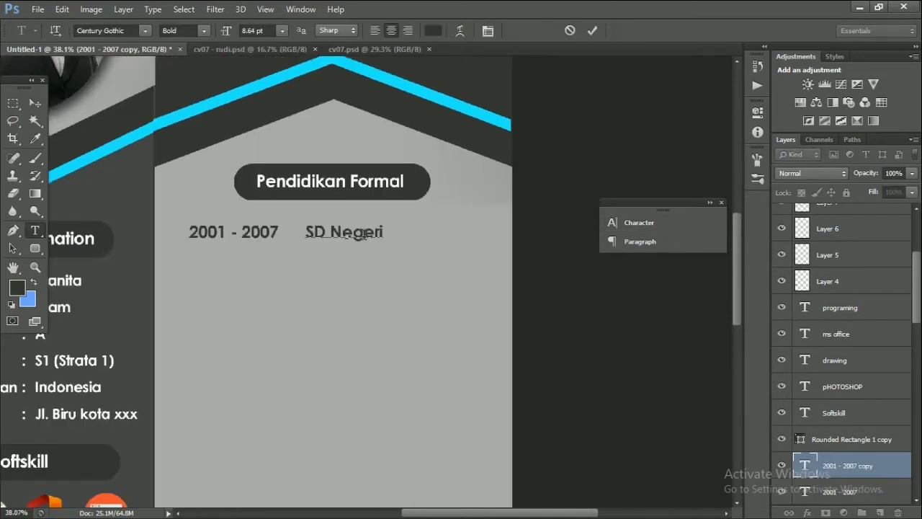
{"action": "key", "text": "ctrl+Return"}
{"action": "key", "text": "v"}
{"action": "left_click_drag", "start_coordinate": [309, 234], "coordinate": [336, 234]}
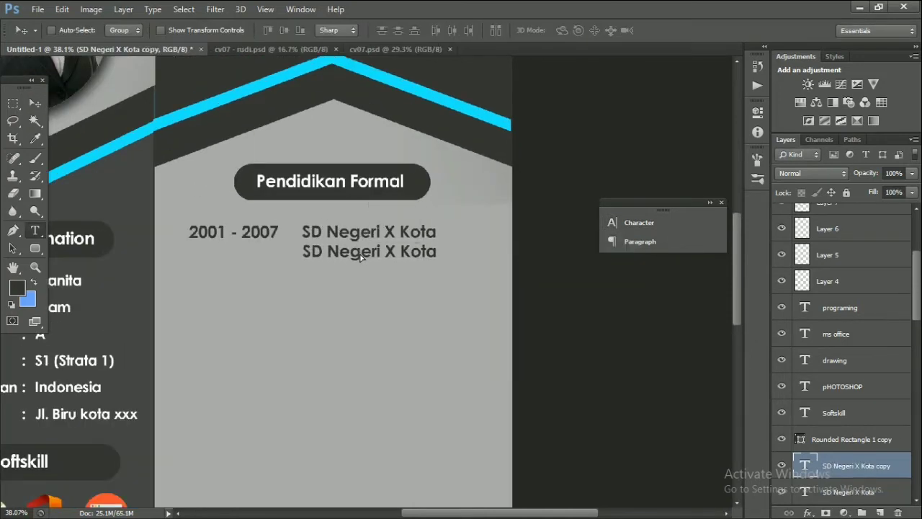
Step: Add a light italic address line 'Jl. Merah Muda Kota' under the school name
{"action": "double_click", "coordinate": [361, 252]}
{"action": "type", "text": "Jl. Merah Muda"}
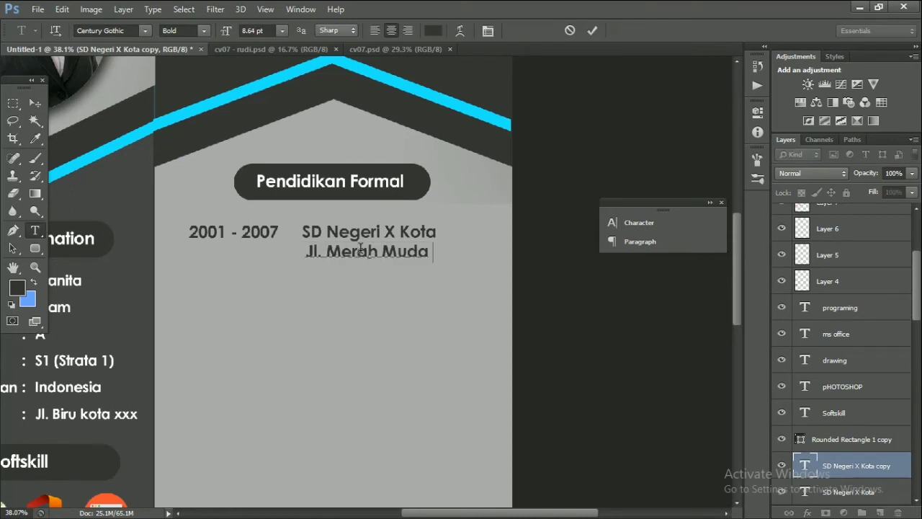
{"action": "left_click", "coordinate": [180, 39]}
{"action": "key", "text": "ctrl+Return"}
{"action": "key", "text": "v"}
{"action": "left_click_drag", "start_coordinate": [403, 252], "coordinate": [425, 269]}
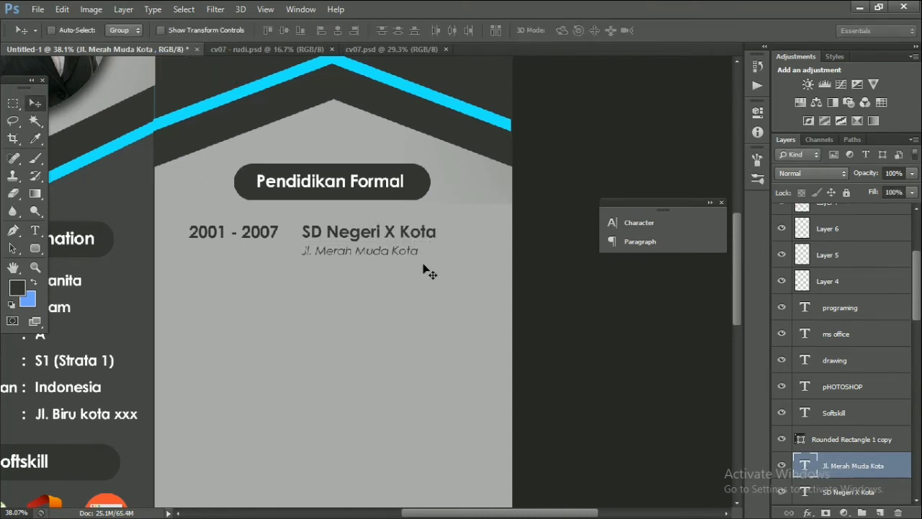
{"action": "left_click", "coordinate": [36, 248]}
{"action": "left_click", "coordinate": [92, 252]}
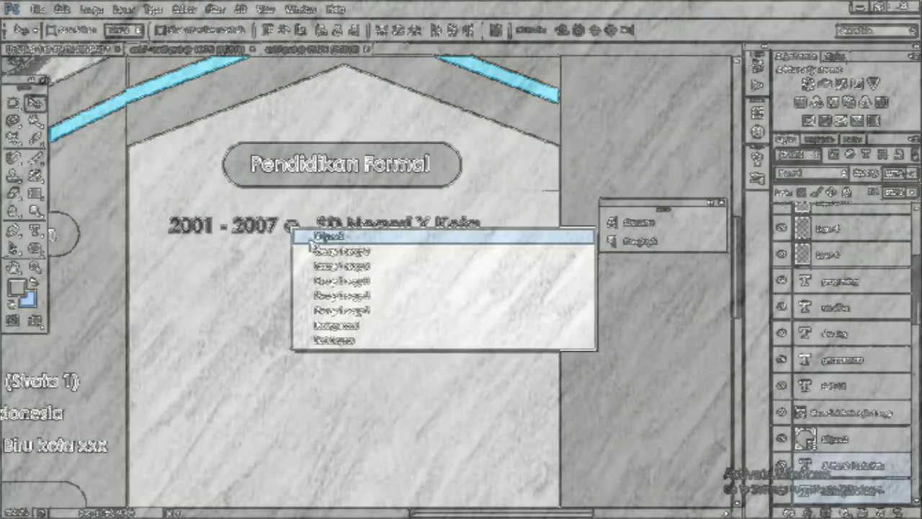
Step: Draw a thin vertical timeline line from the first dot and copy the entry one row lower
{"action": "left_click", "coordinate": [91, 258]}
{"action": "left_click_drag", "start_coordinate": [300, 228], "coordinate": [291, 295]}
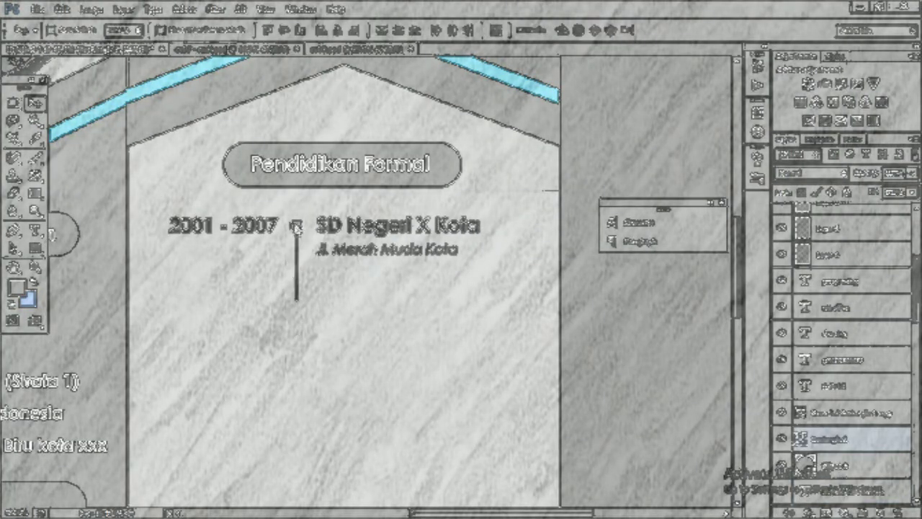
{"action": "left_click_drag", "start_coordinate": [296, 225], "coordinate": [296, 286]}
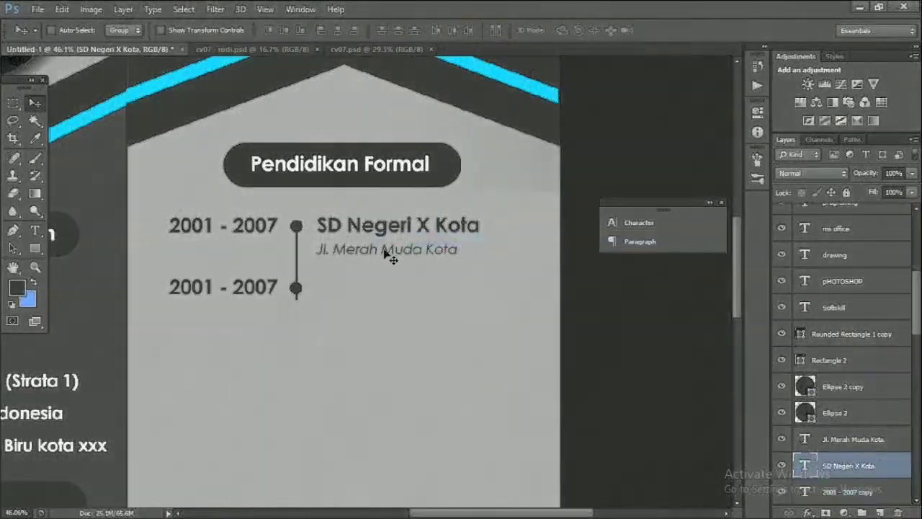
{"action": "left_click_drag", "start_coordinate": [386, 252], "coordinate": [387, 313]}
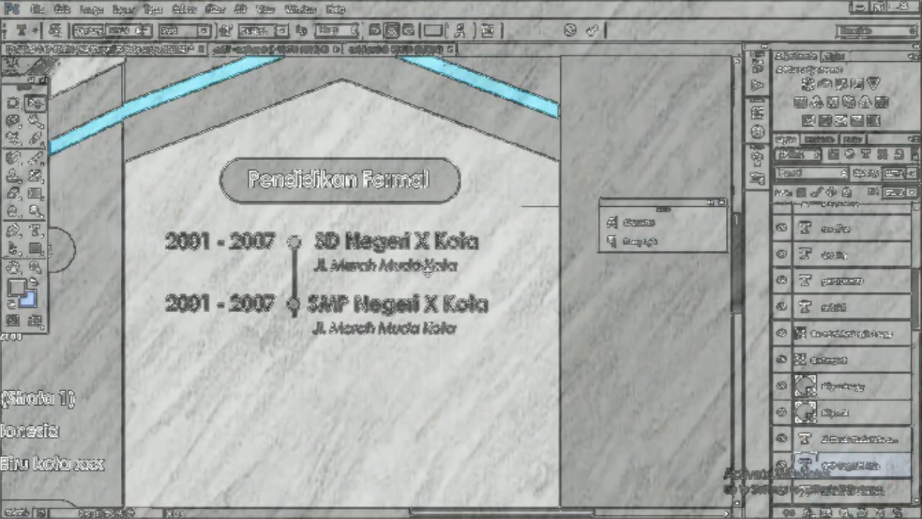
Step: Edit the copied rows into the SMP 2007 - 2010 and SMK 2010 - 2013 entries
{"action": "key", "text": "t"}
{"action": "left_click_drag", "start_coordinate": [313, 328], "coordinate": [368, 328]}
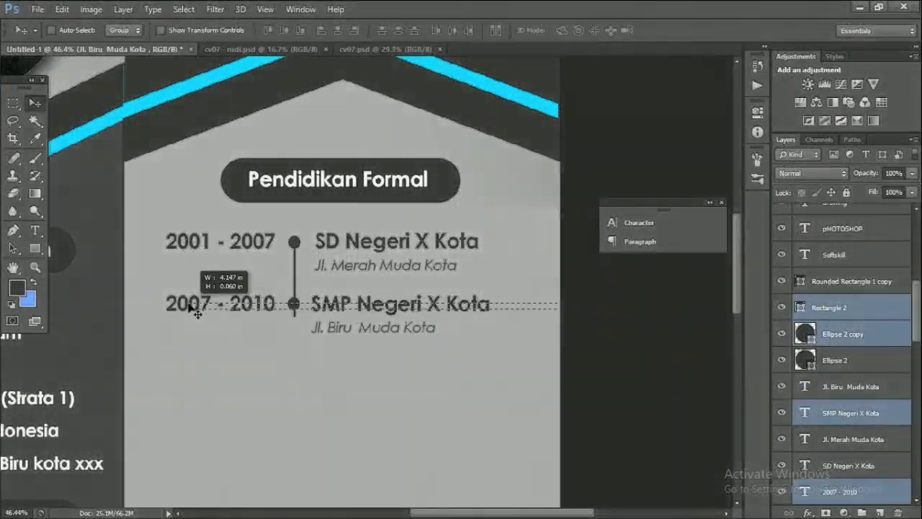
{"action": "right_click", "coordinate": [445, 304]}
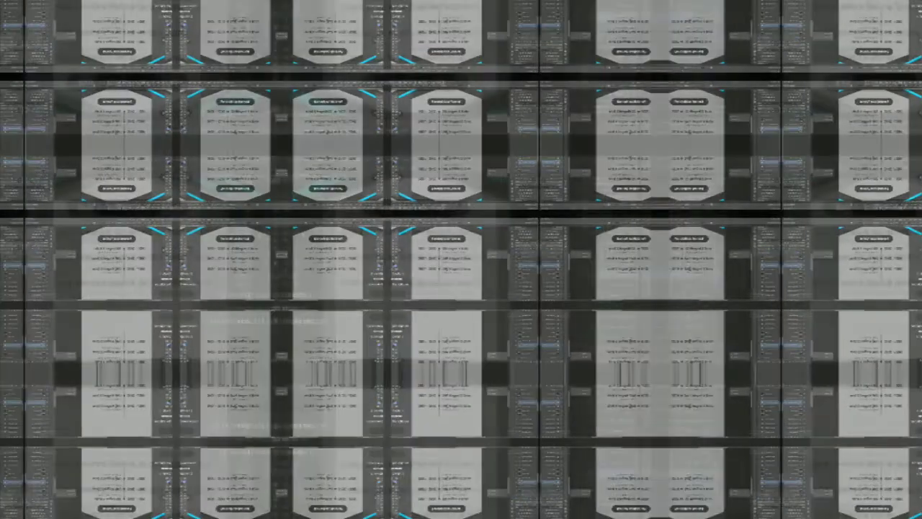
{"action": "left_click", "coordinate": [360, 341]}
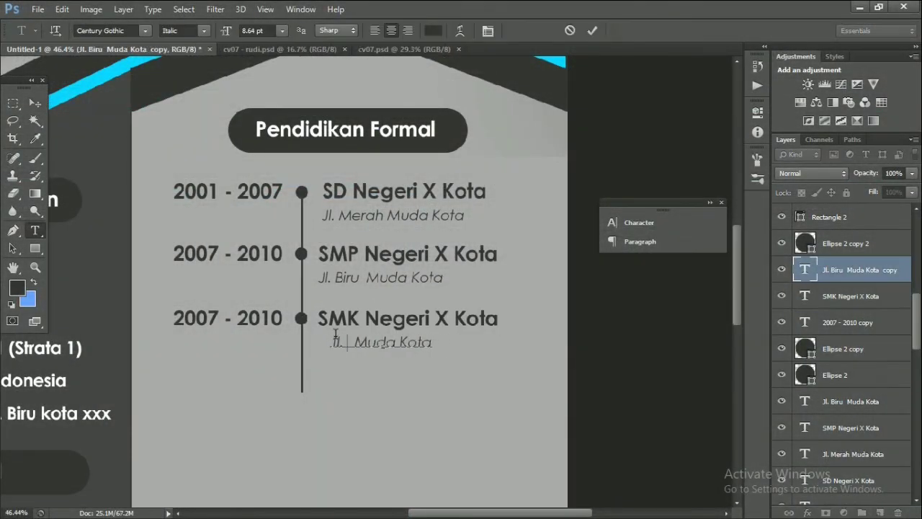
{"action": "double_click", "coordinate": [228, 328]}
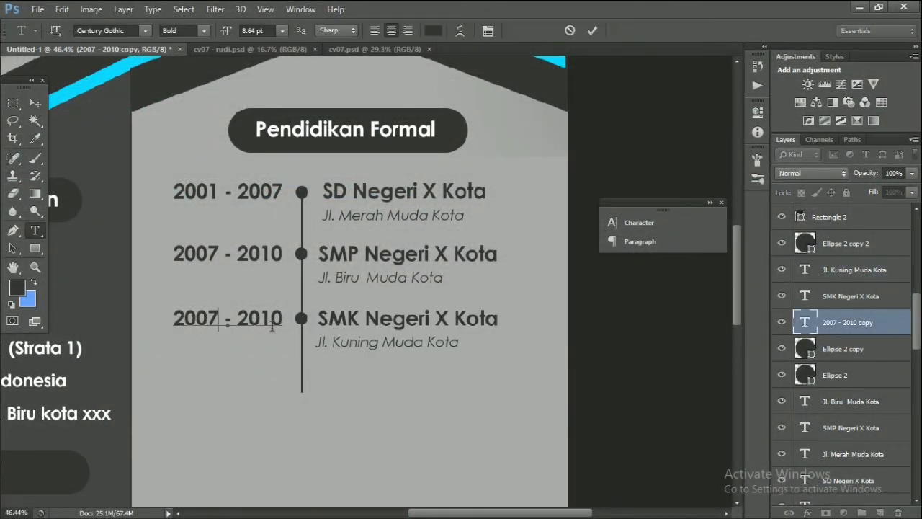
{"action": "left_click", "coordinate": [36, 103]}
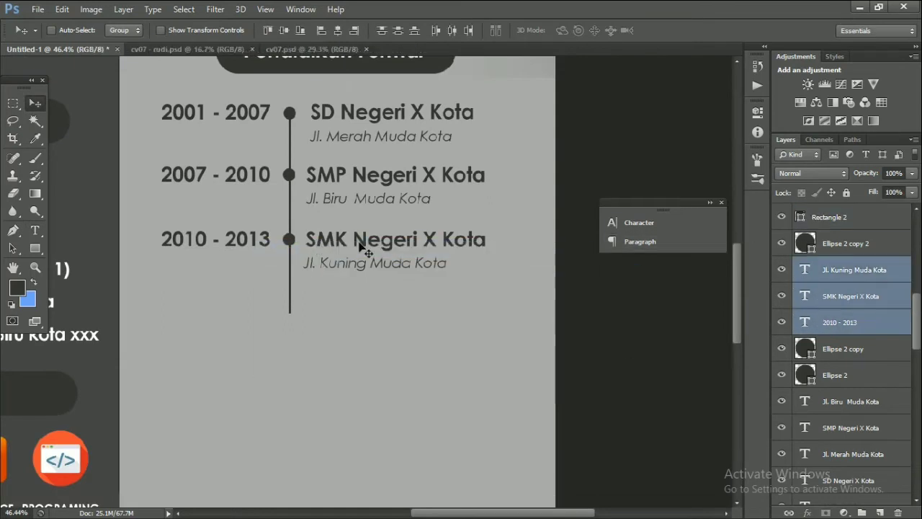
Step: Add a fourth row, lengthen the timeline to it, and name it 'Universitas Negeri x Kota'
{"action": "left_click_drag", "start_coordinate": [364, 326], "coordinate": [364, 325]}
{"action": "left_click_drag", "start_coordinate": [289, 239], "coordinate": [288, 301]}
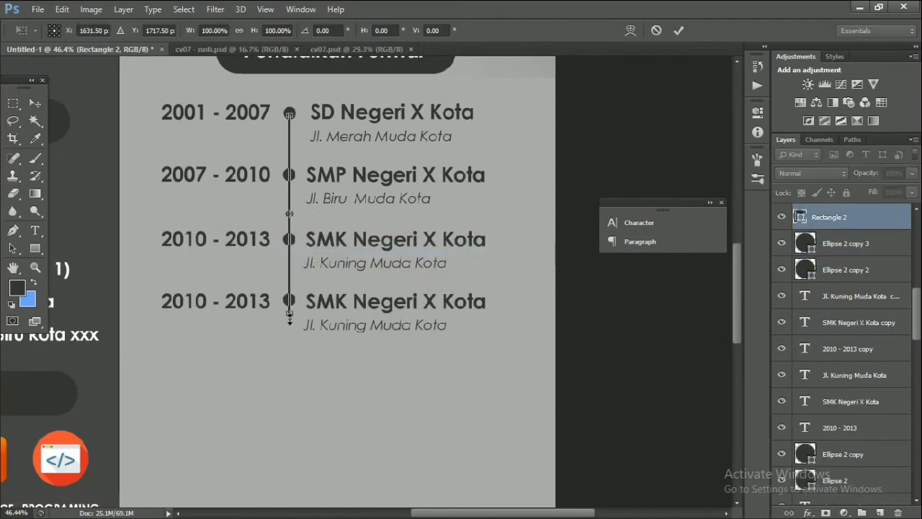
{"action": "key", "text": "t"}
{"action": "left_click", "coordinate": [392, 301]}
{"action": "key", "text": "ctrl+a"}
{"action": "type", "text": "Univer"}
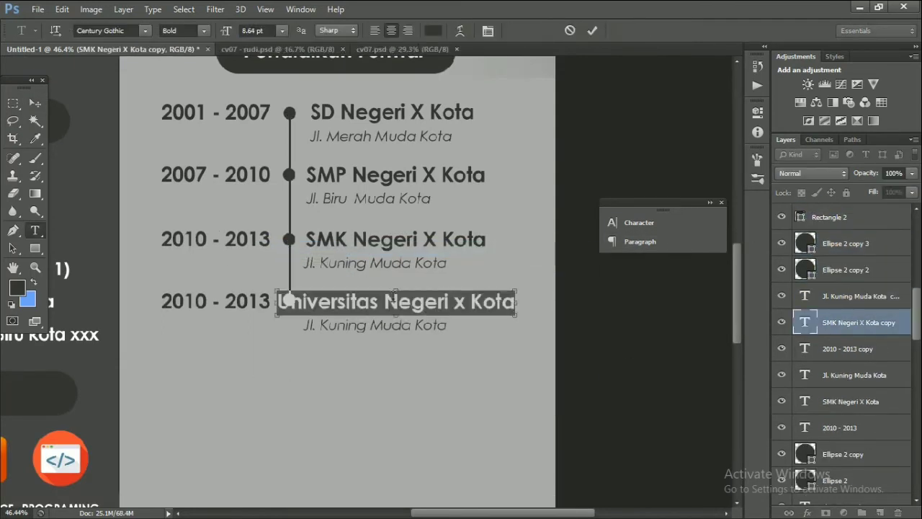
{"action": "left_click_drag", "start_coordinate": [395, 301], "coordinate": [421, 301]}
Step: Update the fourth entry's address and change its years to 2013 - 2016
{"action": "left_click_drag", "start_coordinate": [366, 325], "coordinate": [326, 324]}
{"action": "type", "text": "Hija"}
{"action": "left_click", "coordinate": [205, 301]}
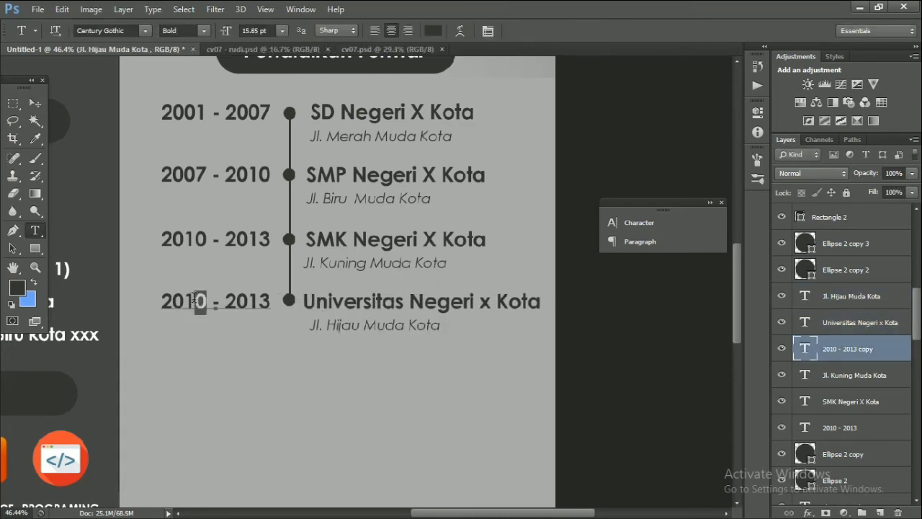
{"action": "key", "text": "BackSpace"}
{"action": "type", "text": "3"}
{"action": "key", "text": "ctrl+Return"}
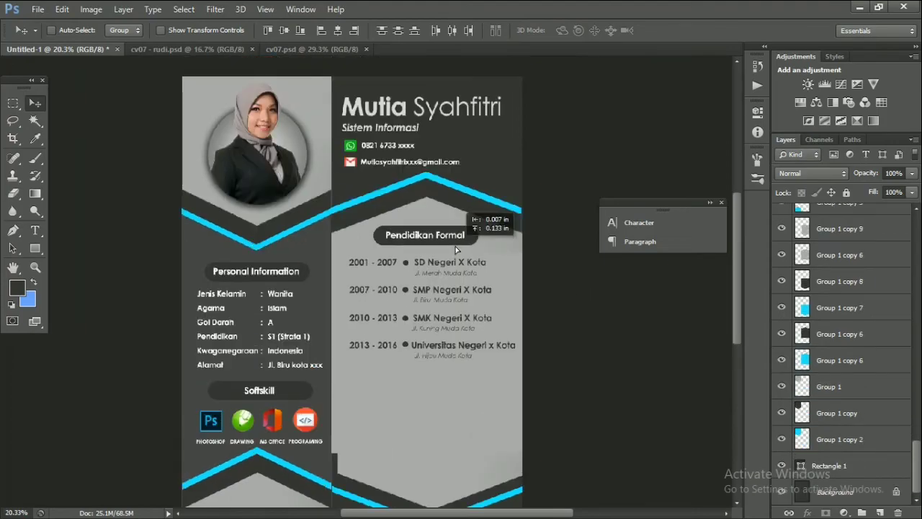
Step: Scroll the canvas and pick a layer from the stack beside the timeline
{"action": "scroll", "coordinate": [481, 319], "scroll_direction": "up", "scroll_amount": 1}
{"action": "scroll", "coordinate": [365, 314], "scroll_direction": "down", "scroll_amount": 2}
{"action": "right_click", "coordinate": [365, 315]}
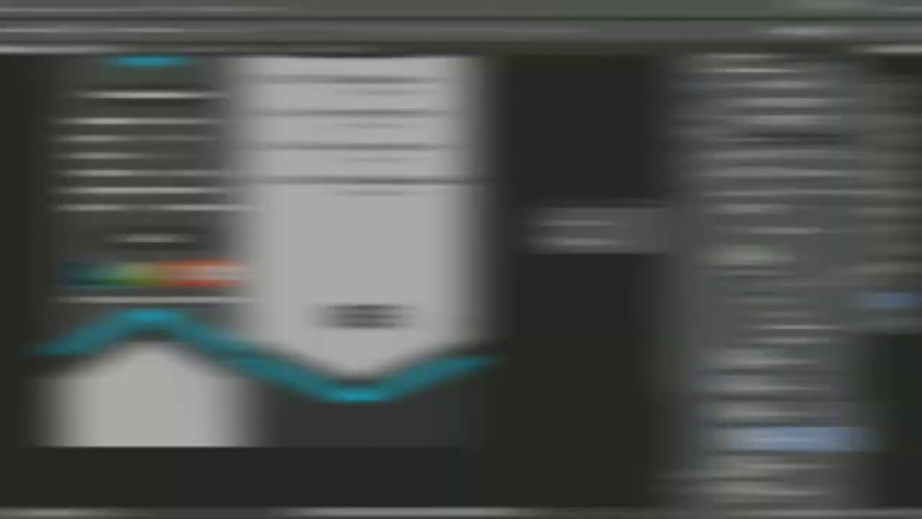